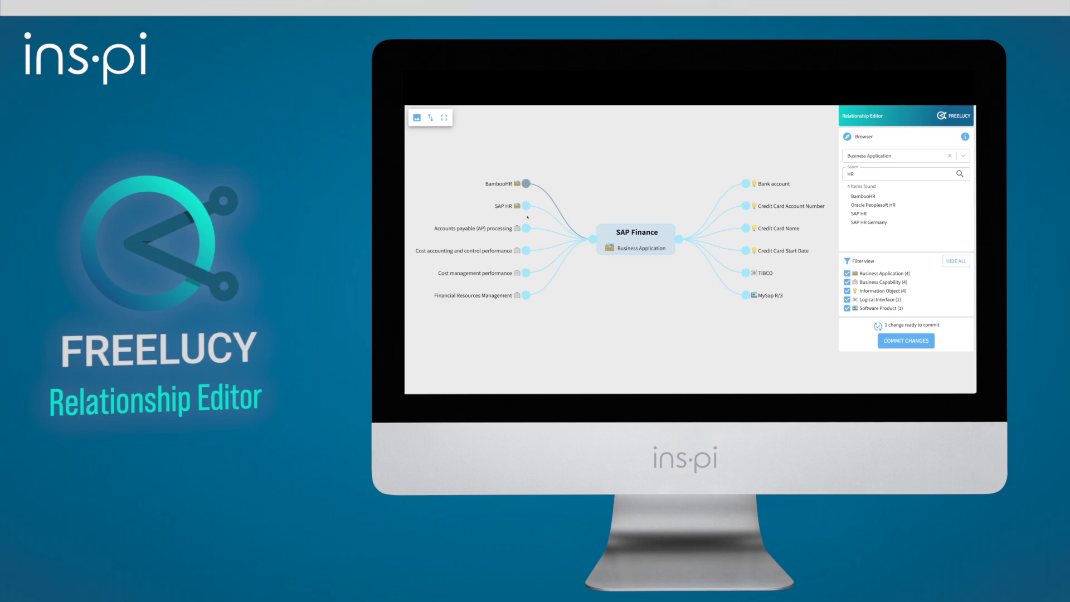
# Step: Move the SAP HR relationship and drag Financial Resources Management onto the delete target
pyautogui.moveTo(594, 241)
pyautogui.mouseDown()
pyautogui.moveTo(525, 206)
pyautogui.moveTo(680, 242)
pyautogui.mouseUp()
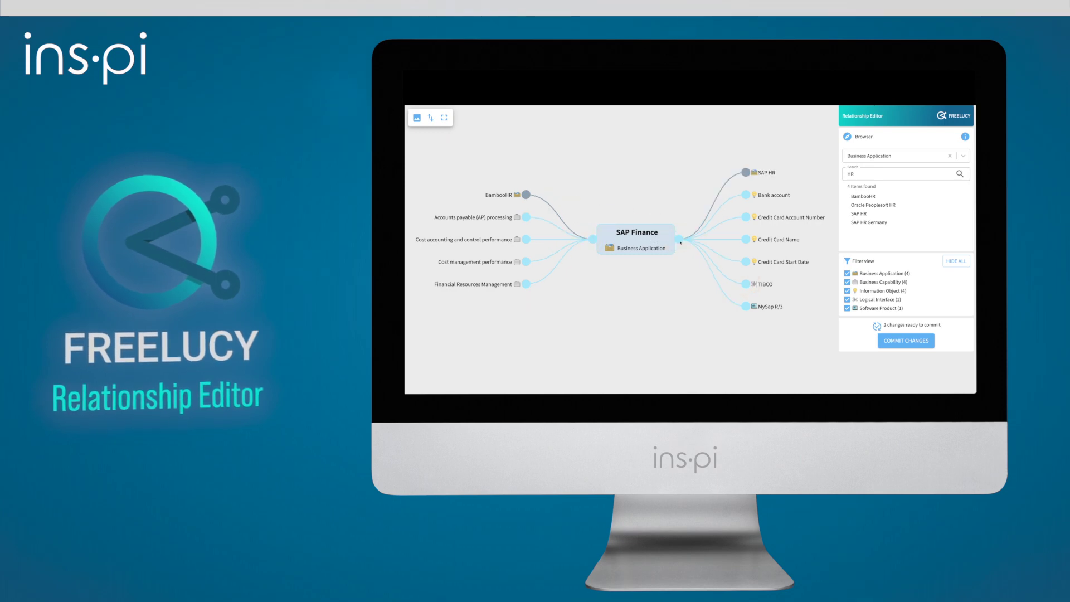
pyautogui.moveTo(526, 284); pyautogui.dragTo(554, 282)
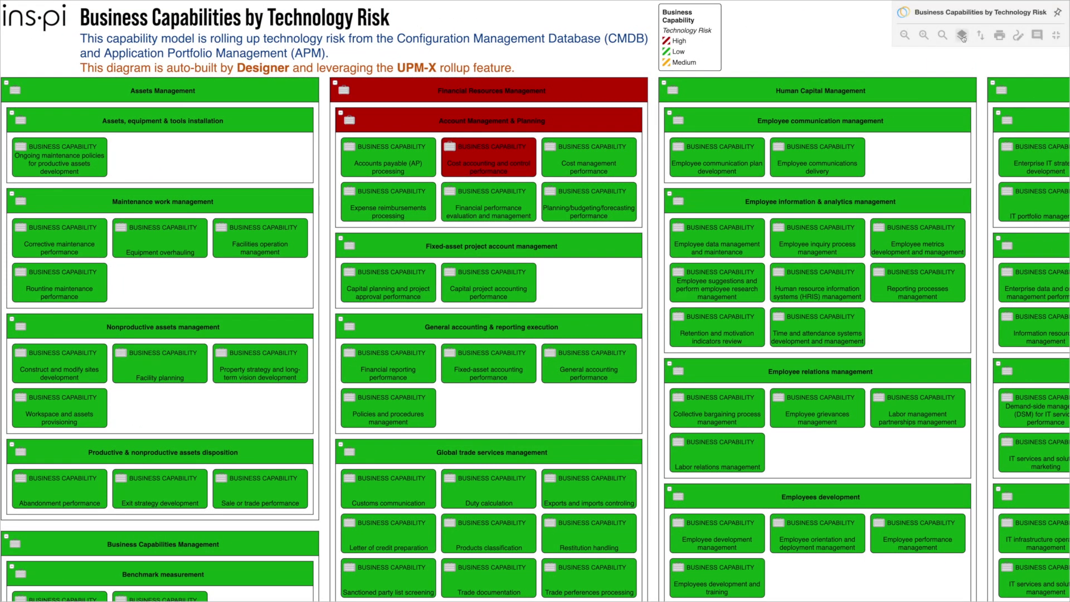
# Step: Highlight only High technology-risk capabilities using the Current State layer legend in Layers & Indicators
pyautogui.click(962, 35)
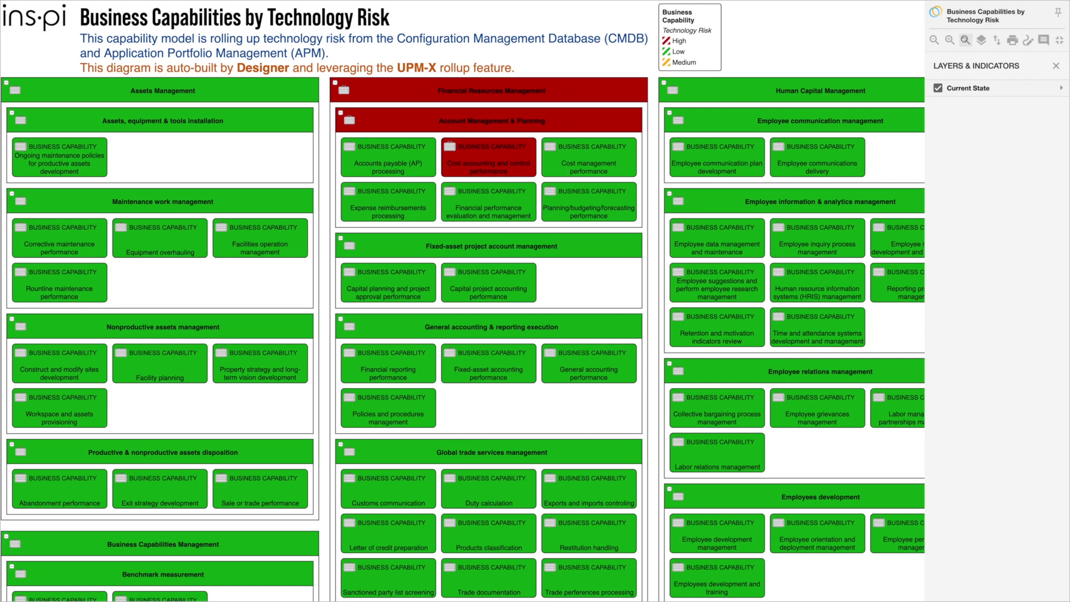
pyautogui.click(970, 88)
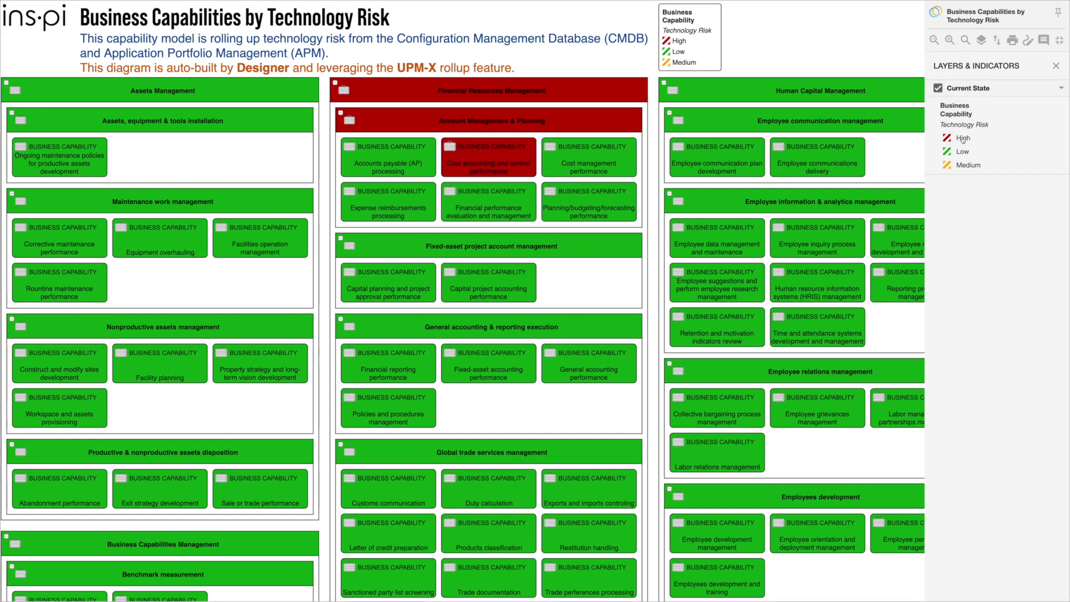
pyautogui.click(963, 140)
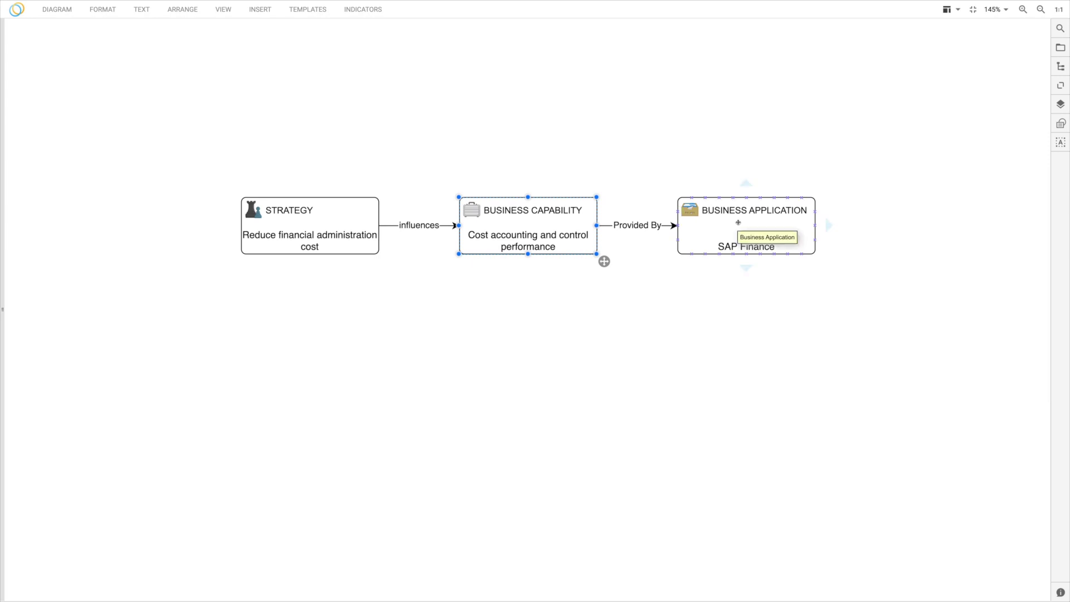
# Step: Add all of SAP Finance's related items to the diagram with Get Related Items
pyautogui.click(738, 223)
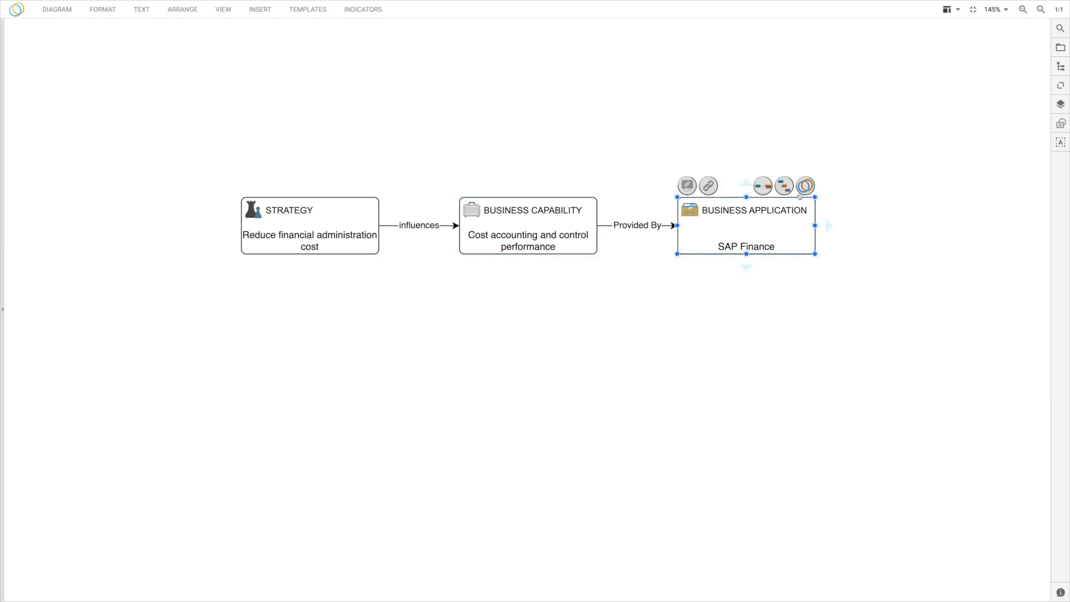
pyautogui.click(805, 186)
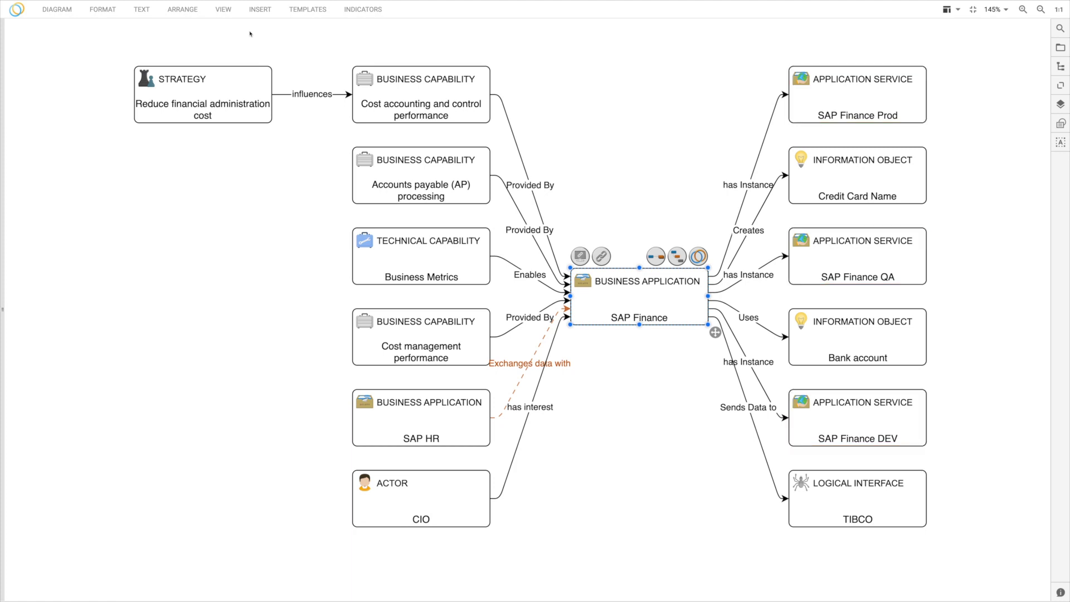
# Step: Add an Application Service indicator that shows Risk as the background colour
pyautogui.click(363, 9)
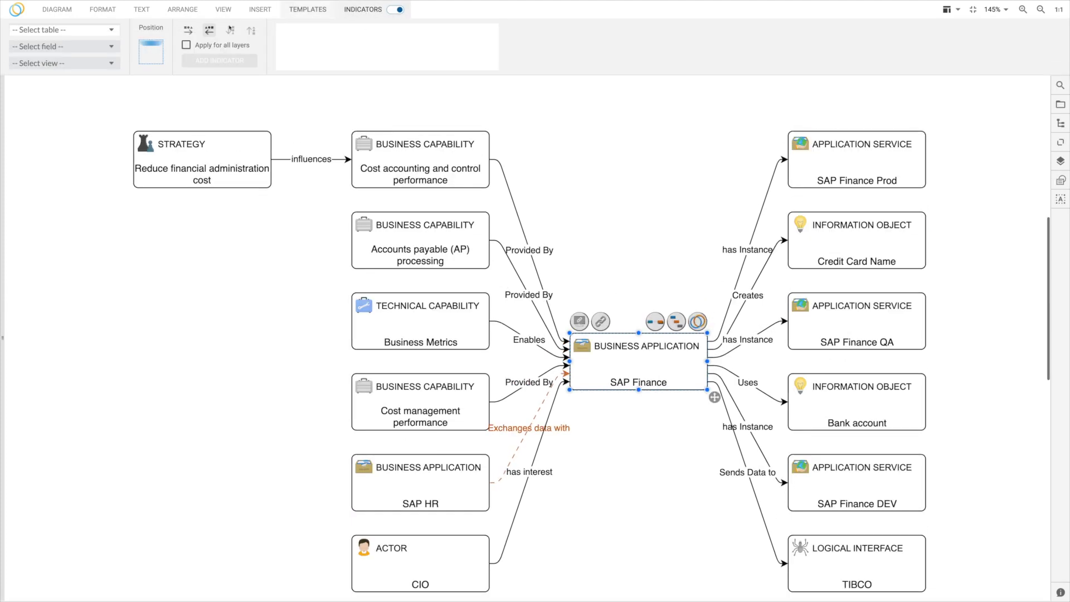
pyautogui.click(75, 31)
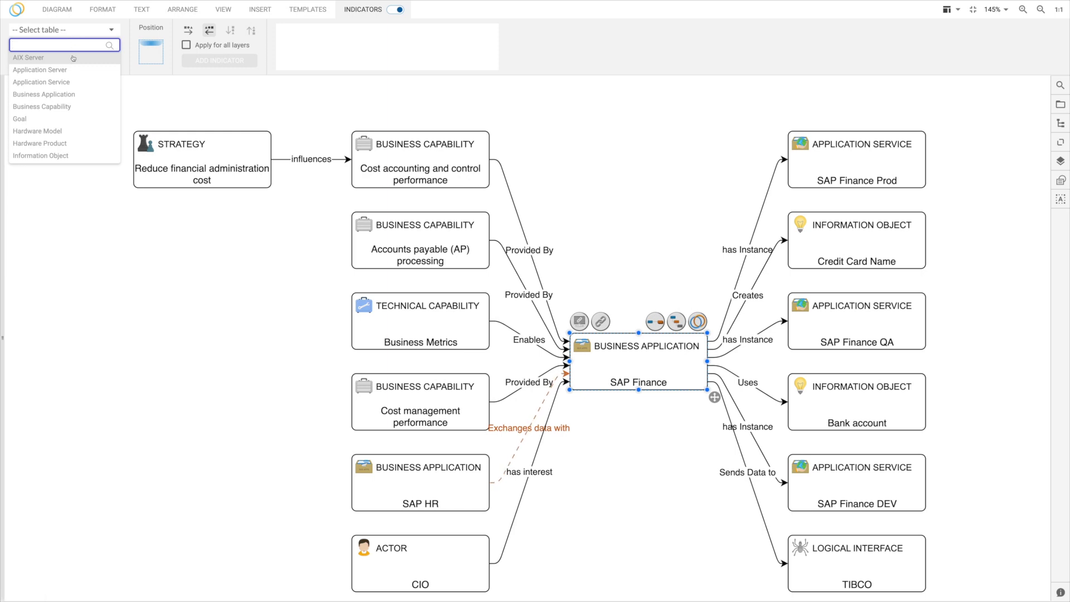
pyautogui.click(73, 82)
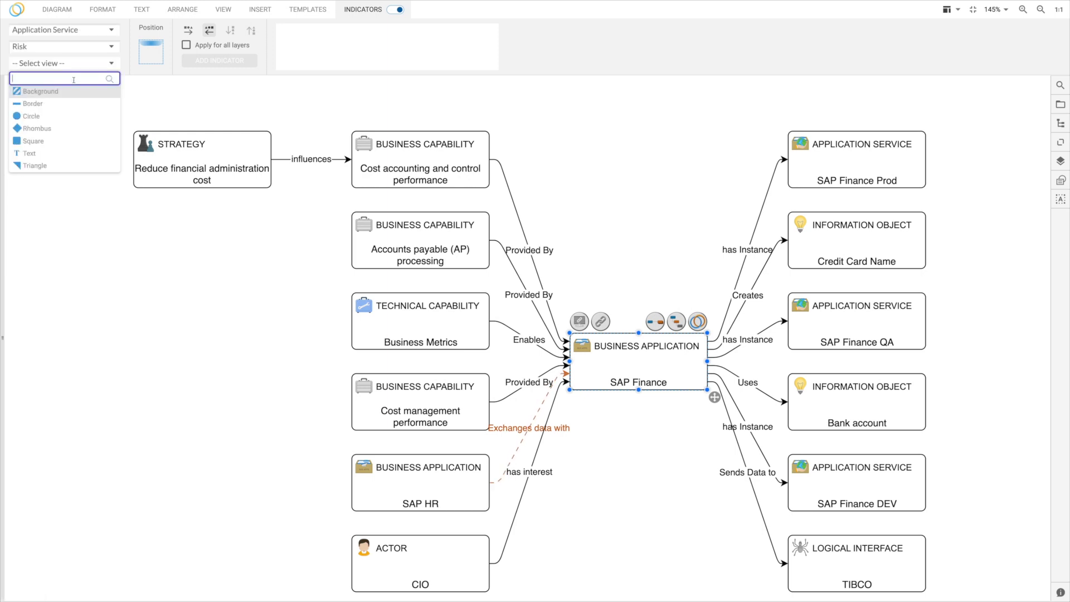
pyautogui.click(42, 92)
pyautogui.click(220, 60)
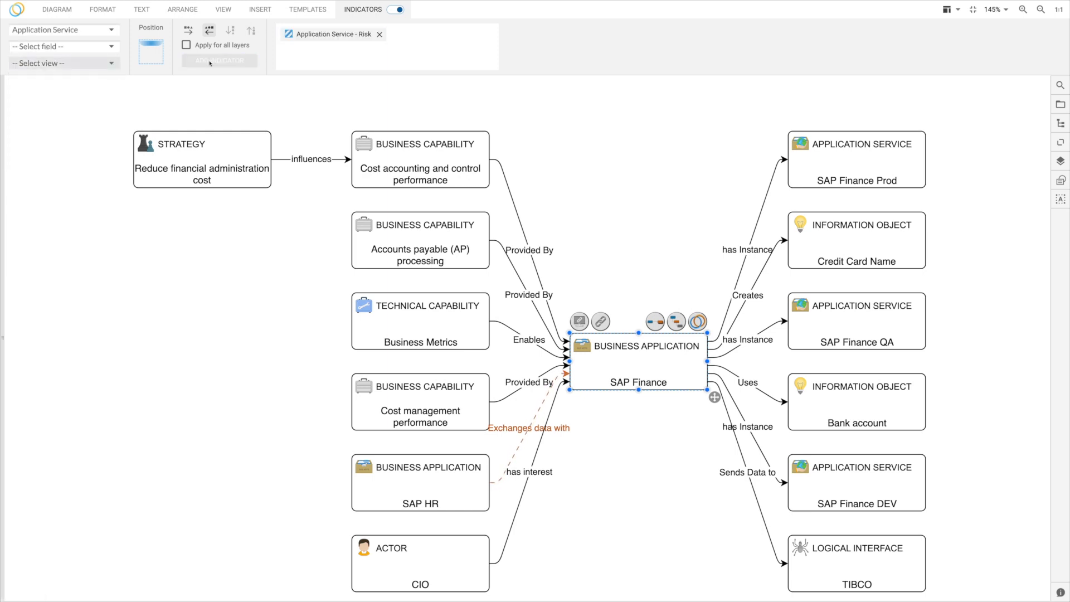
pyautogui.scroll(-2, 266, 481)
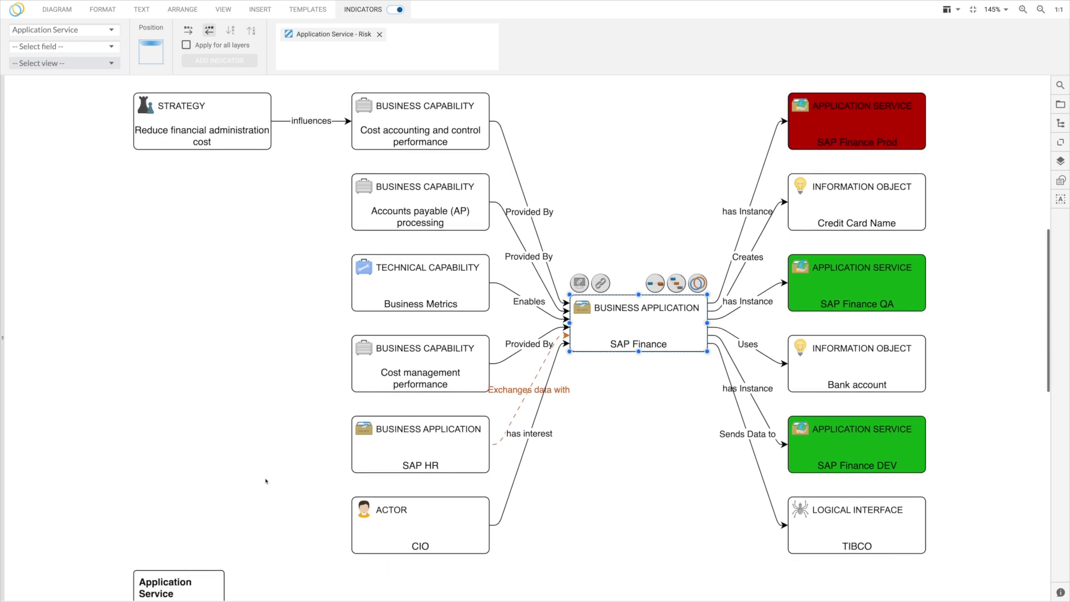
pyautogui.moveTo(178, 539); pyautogui.dragTo(183, 142)
pyautogui.scroll(2, 276, 241)
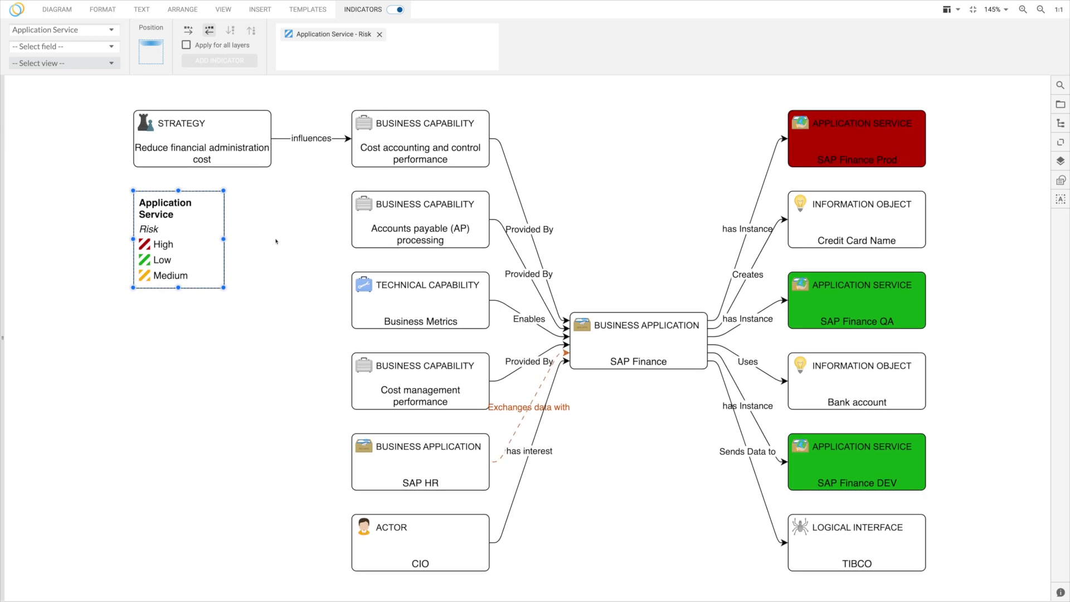
# Step: Add SAP Finance Prod's servers, add an Application Server Risk background indicator, and open SAPFIAPP01's record
pyautogui.click(858, 148)
pyautogui.click(918, 101)
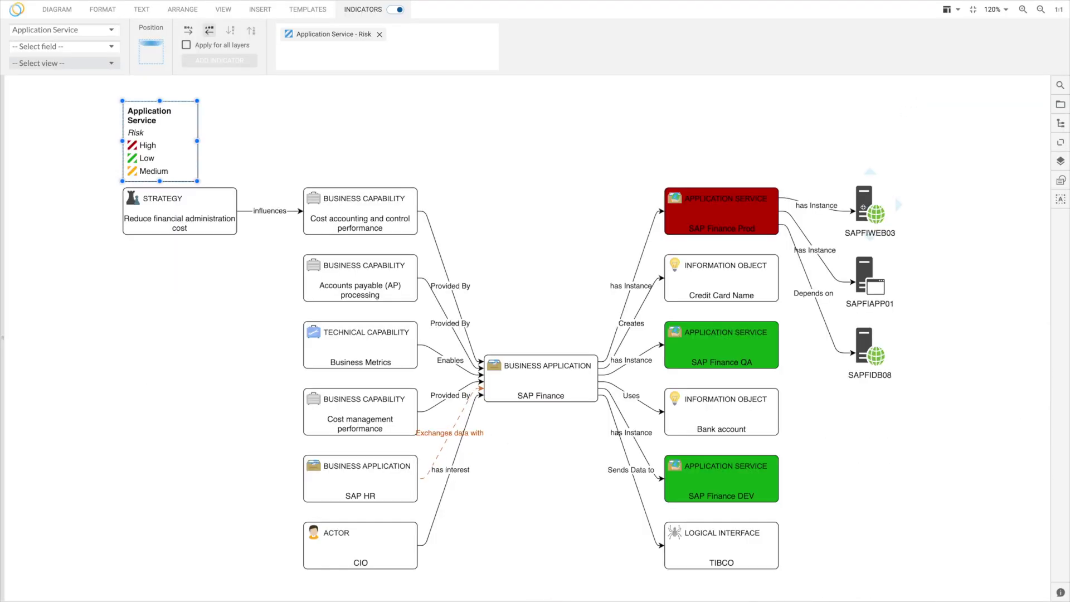
pyautogui.click(73, 33)
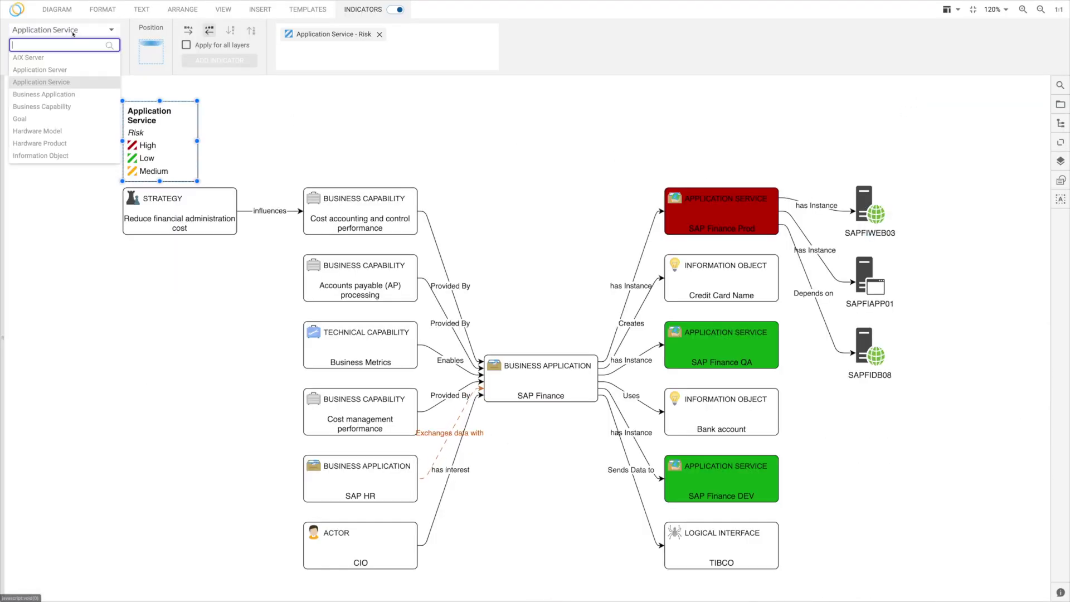
pyautogui.click(72, 70)
pyautogui.click(88, 63)
pyautogui.click(47, 92)
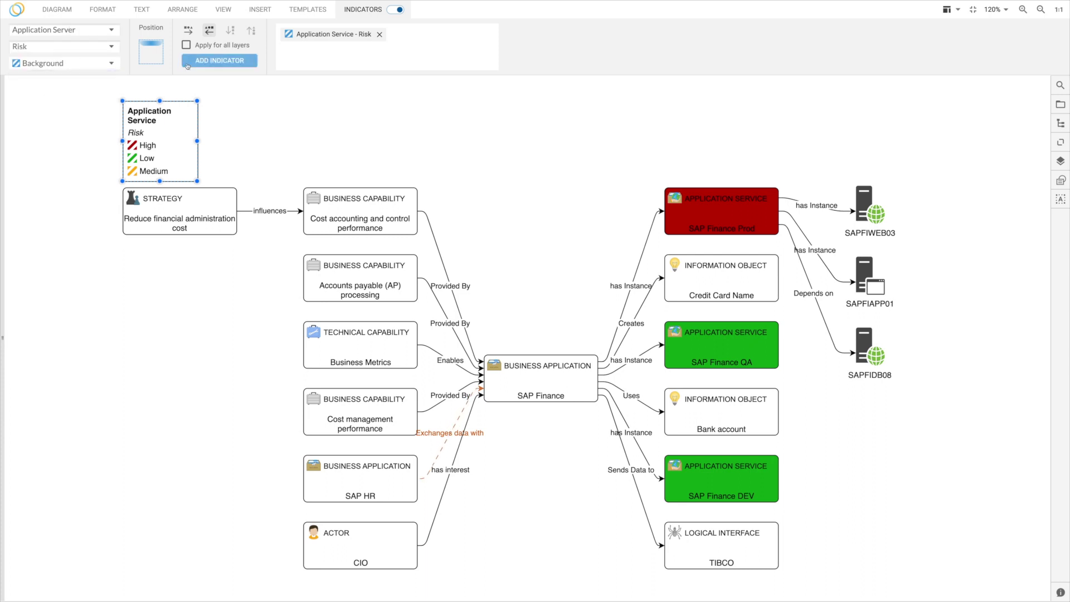
pyautogui.click(221, 62)
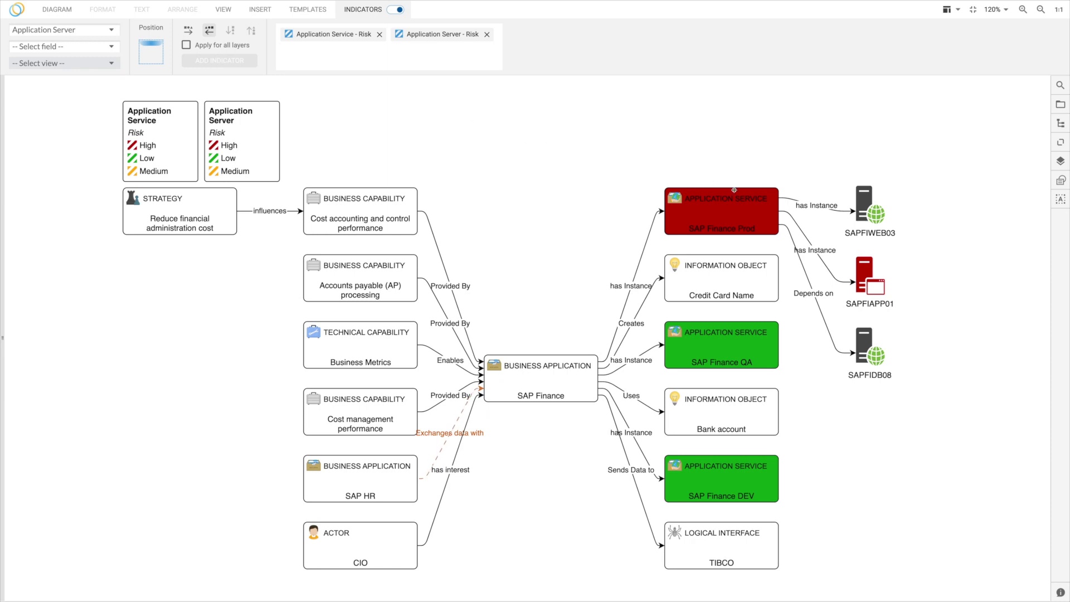
pyautogui.click(838, 251)
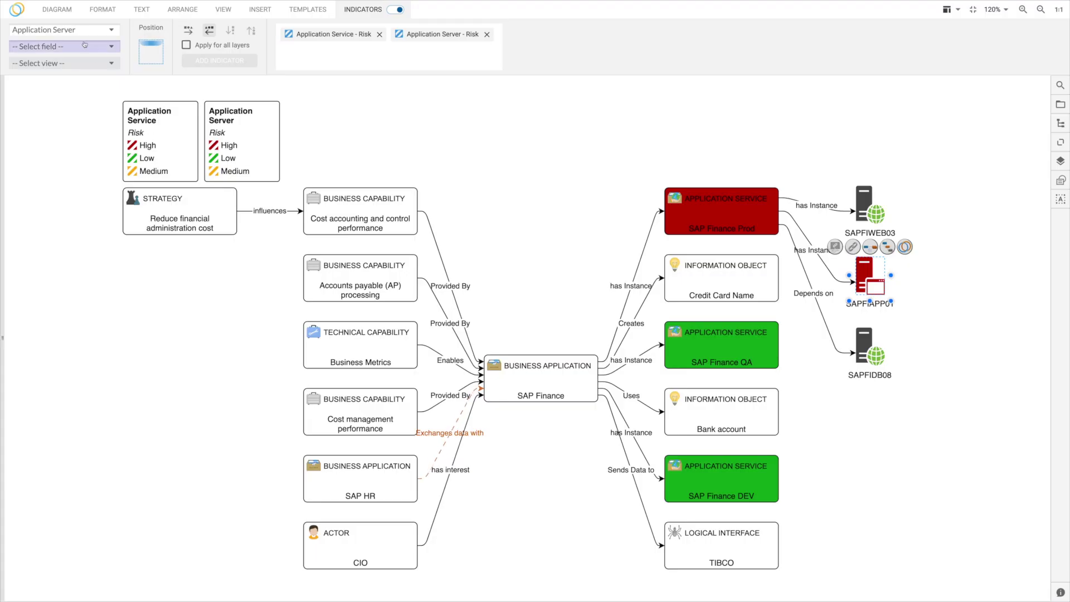
# Step: Add a Business Application Internal Lifecycle background indicator and move its legend to the top
pyautogui.click(79, 32)
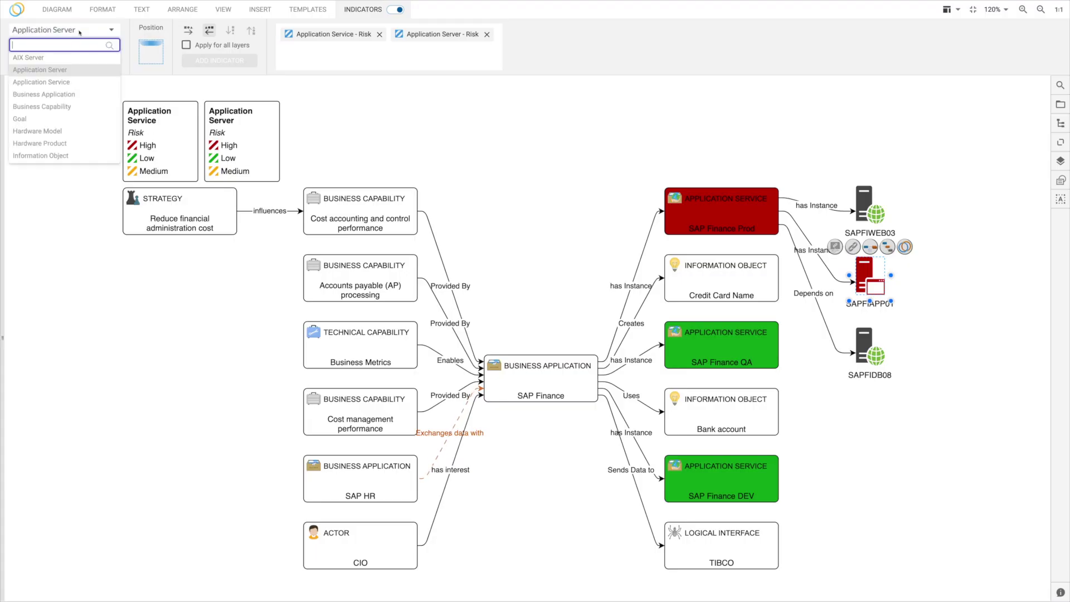
pyautogui.click(46, 94)
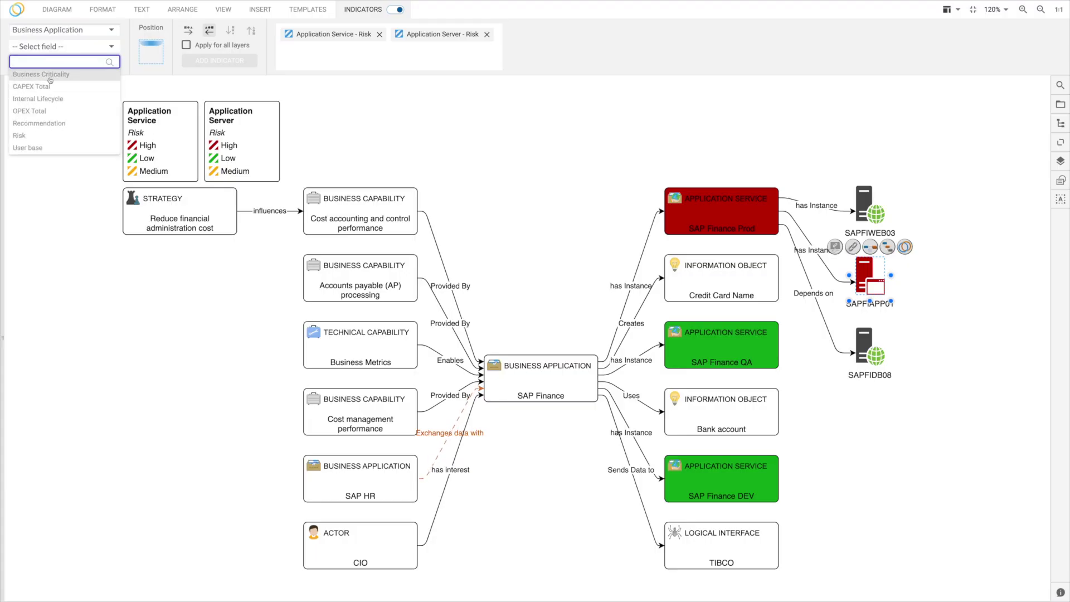
pyautogui.click(38, 99)
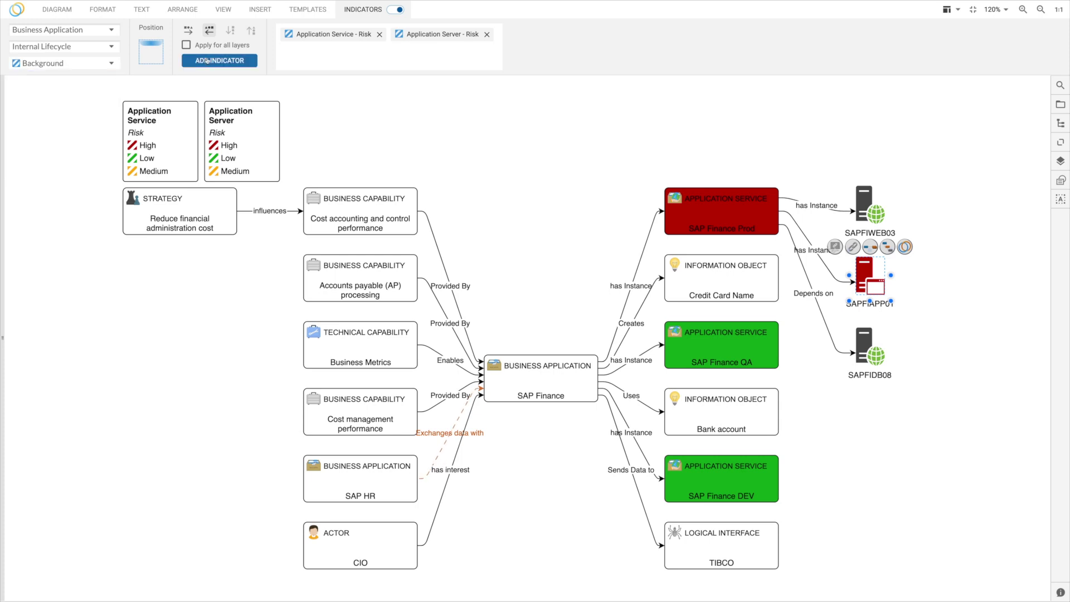
pyautogui.click(207, 62)
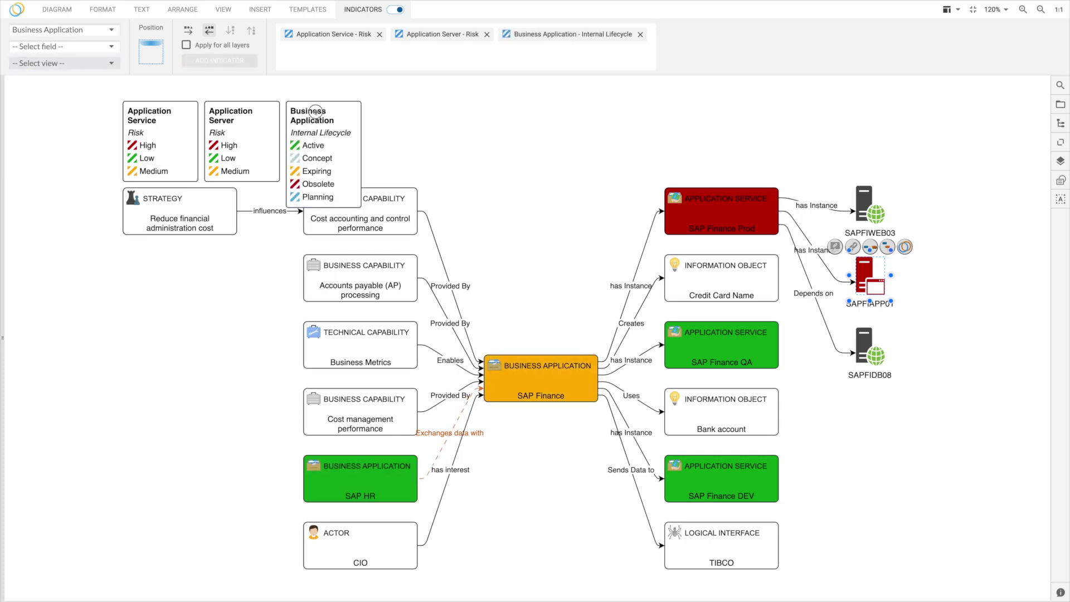
pyautogui.moveTo(313, 111); pyautogui.dragTo(395, 87)
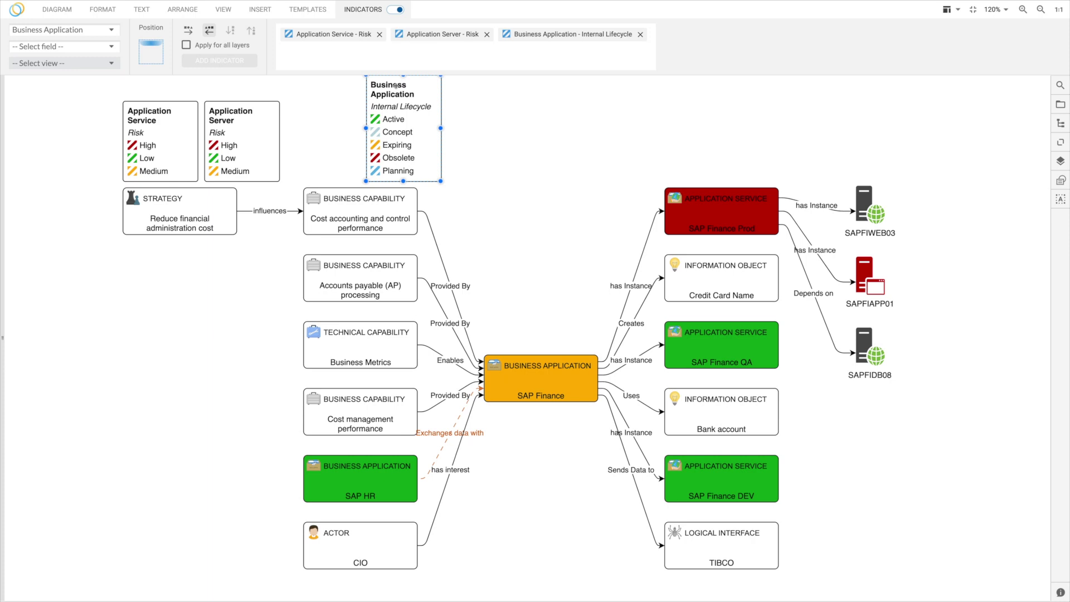
pyautogui.click(537, 308)
# Step: Find the Business Application shape in the Shape Library and place it on the canvas
pyautogui.click(8, 309)
pyautogui.click(51, 346)
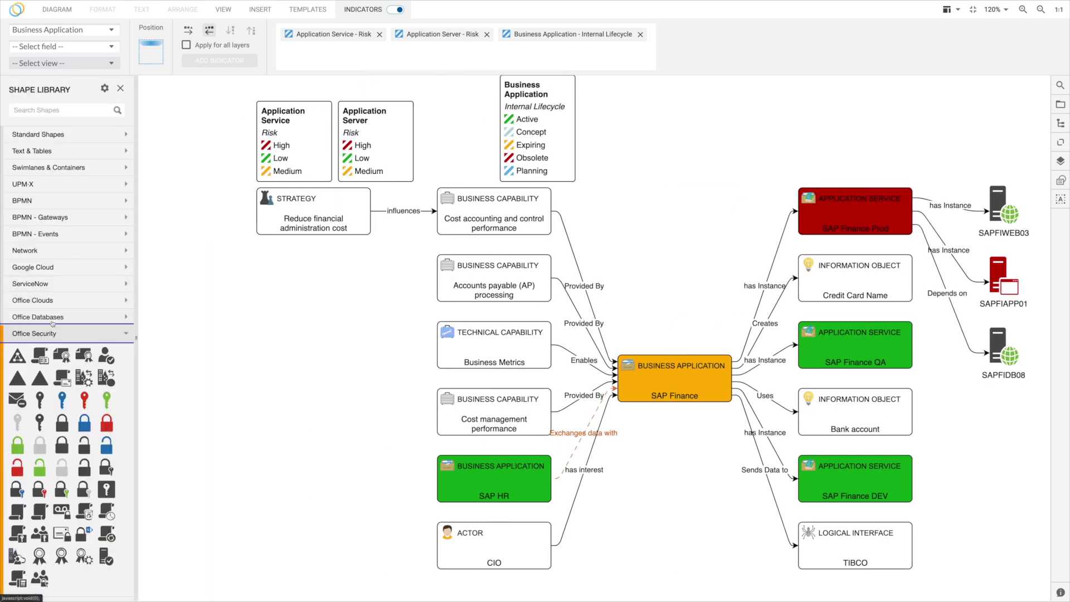
pyautogui.click(52, 317)
pyautogui.click(34, 301)
pyautogui.click(47, 109)
pyautogui.write('B')
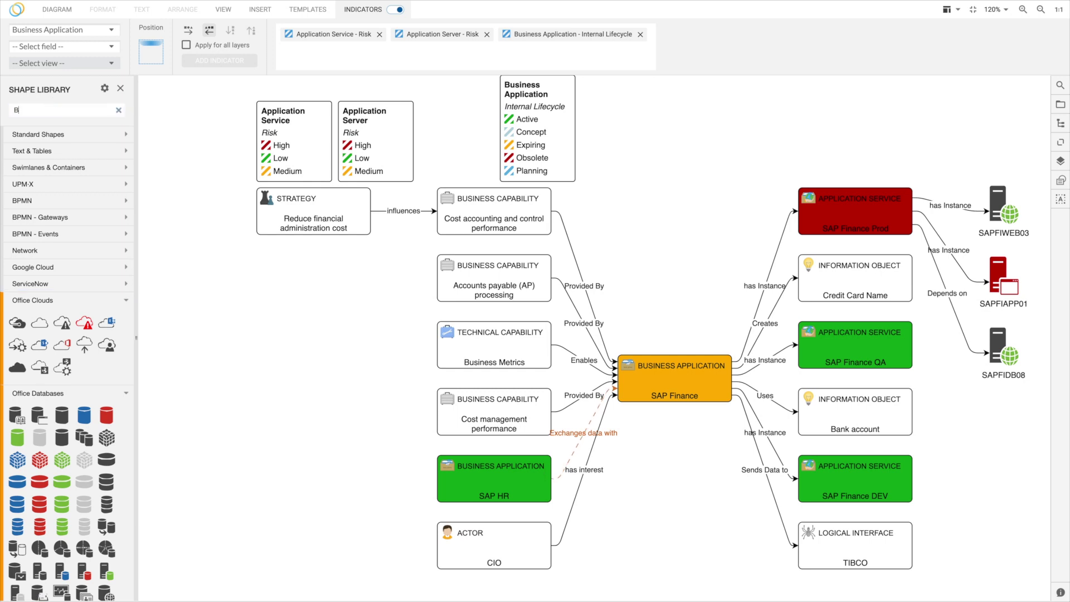
pyautogui.write('usiness application')
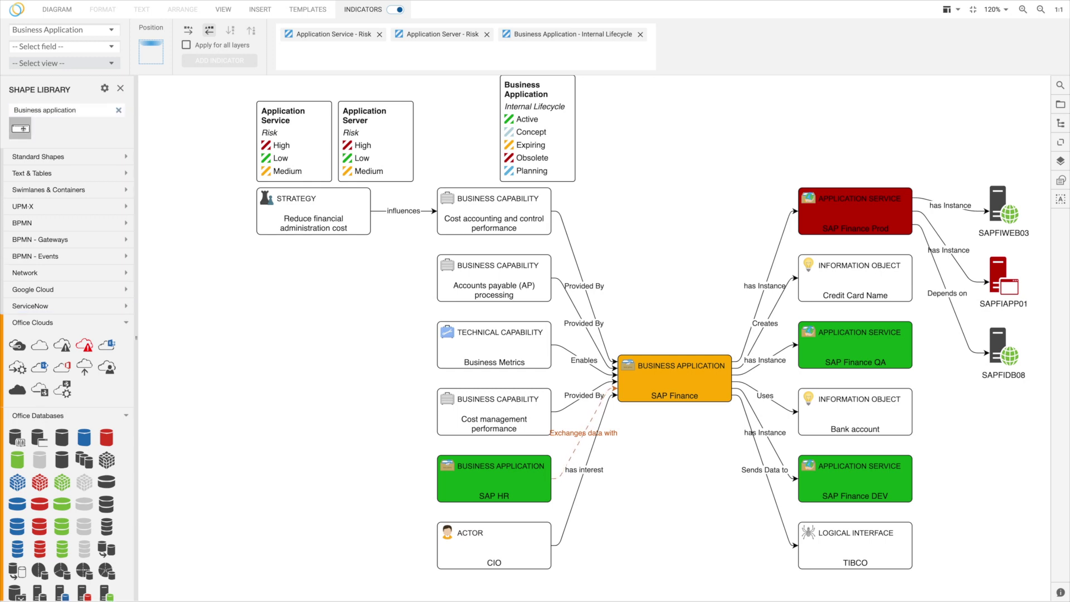
pyautogui.moveTo(20, 128); pyautogui.dragTo(616, 245)
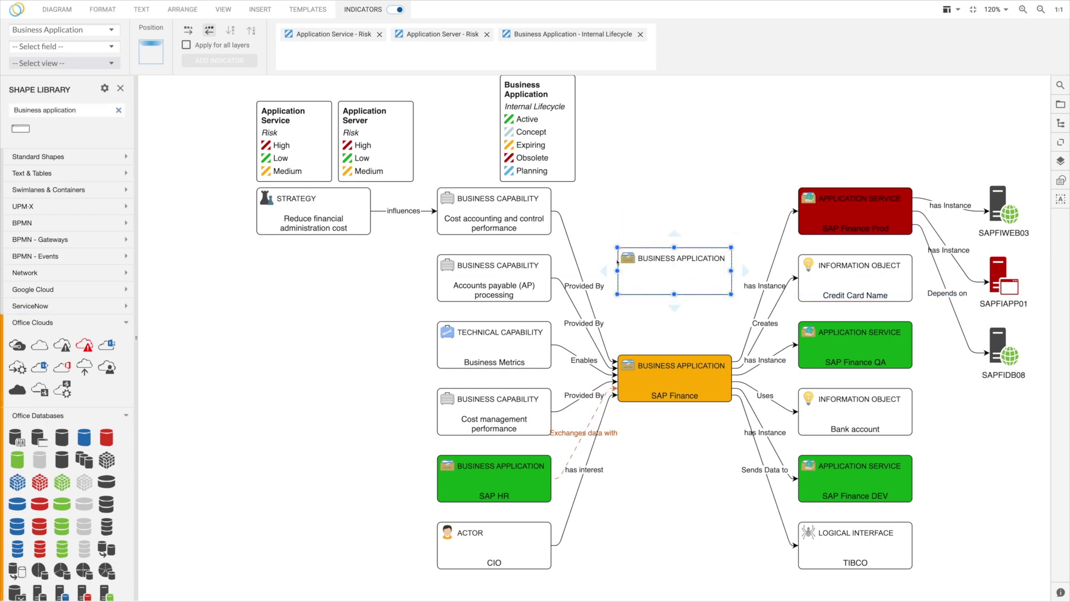
# Step: Rename the new application to ApptioOne Billing and enter Expected Start 2023-01-01 in Shape Data
pyautogui.doubleClick(644, 281)
pyautogui.write('Apptio')
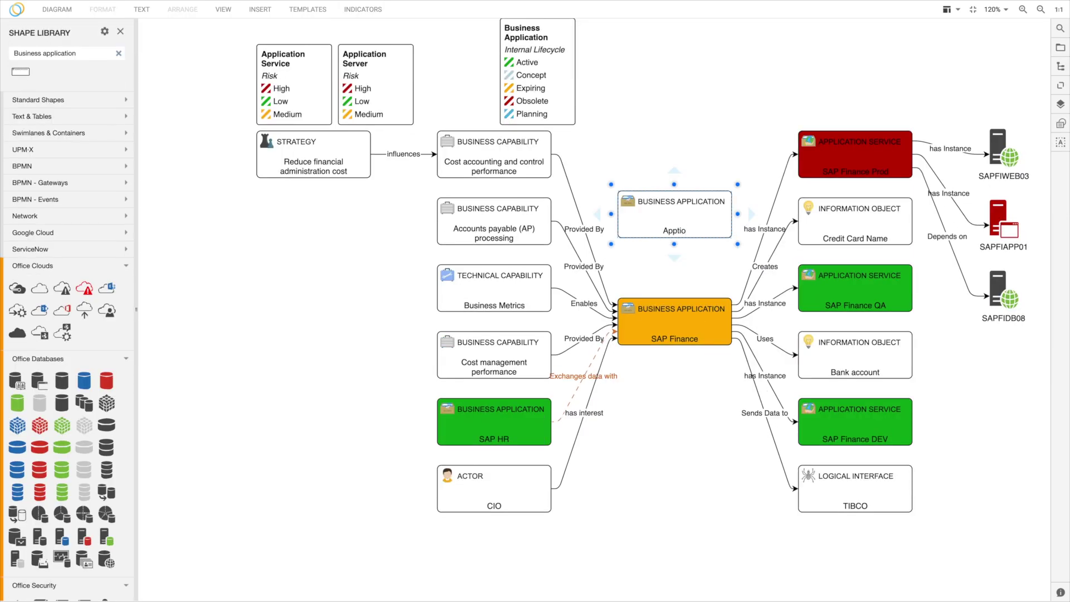
pyautogui.write('One Billing')
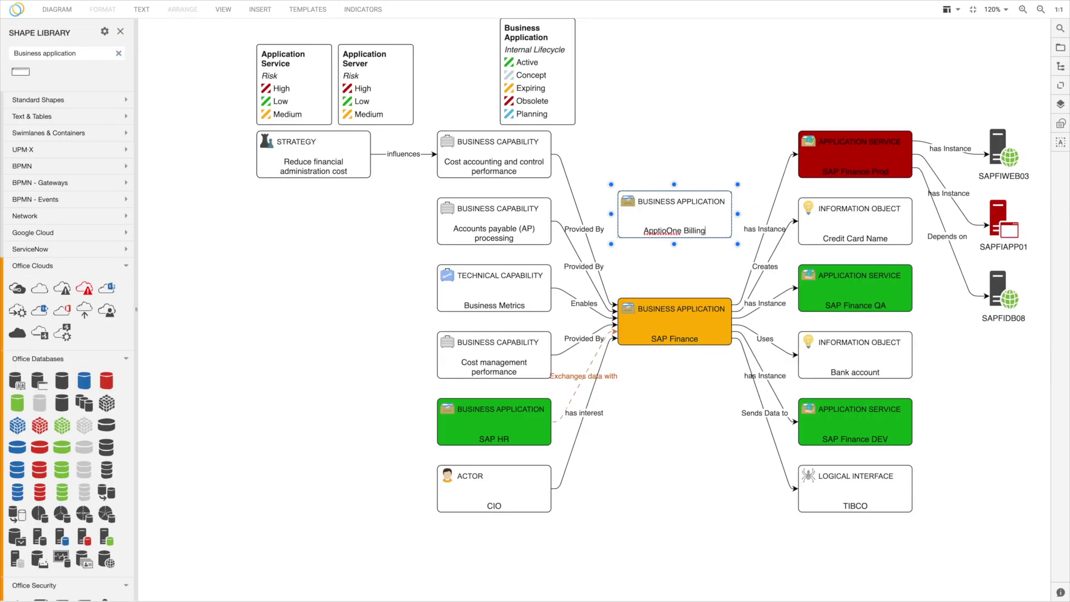
pyautogui.click(703, 159)
pyautogui.click(716, 210)
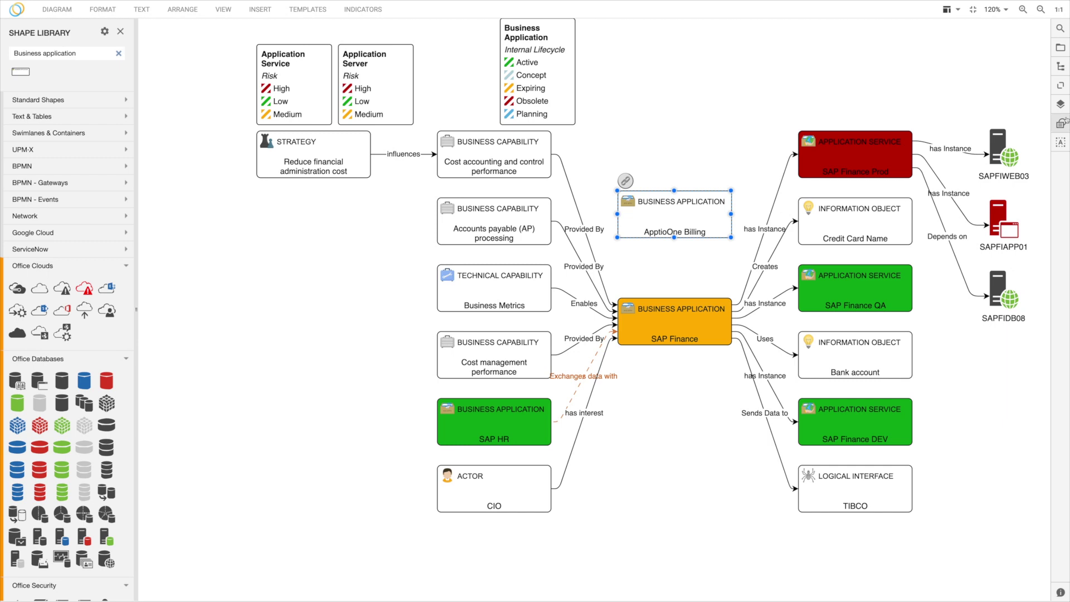
pyautogui.click(1060, 123)
pyautogui.click(339, 307)
pyautogui.write('20239')
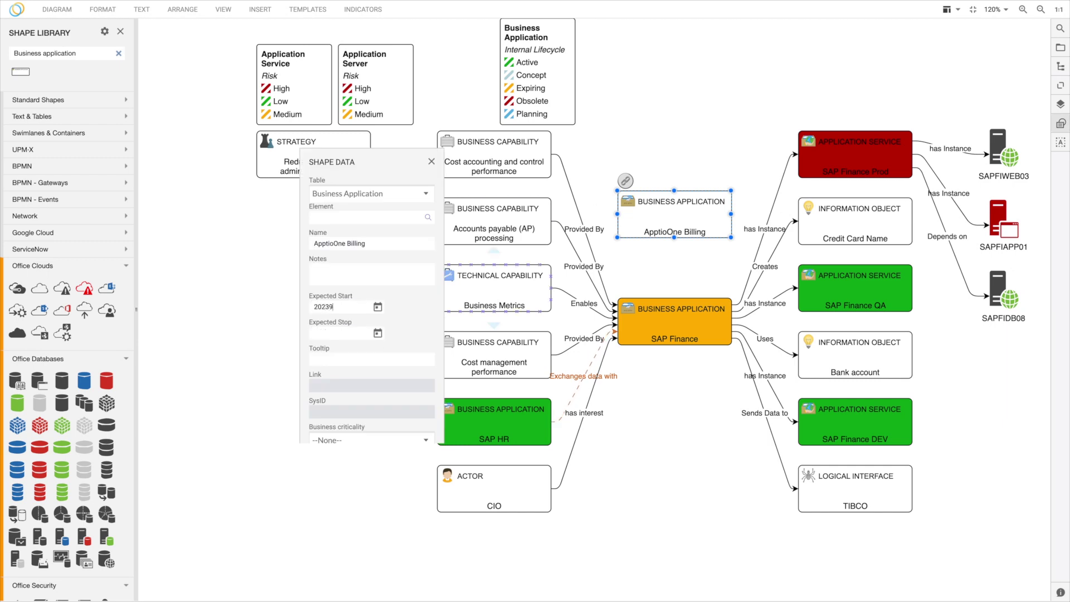
pyautogui.press('BackSpace')
pyautogui.write('-01-01')
pyautogui.scroll(-2, 339, 327)
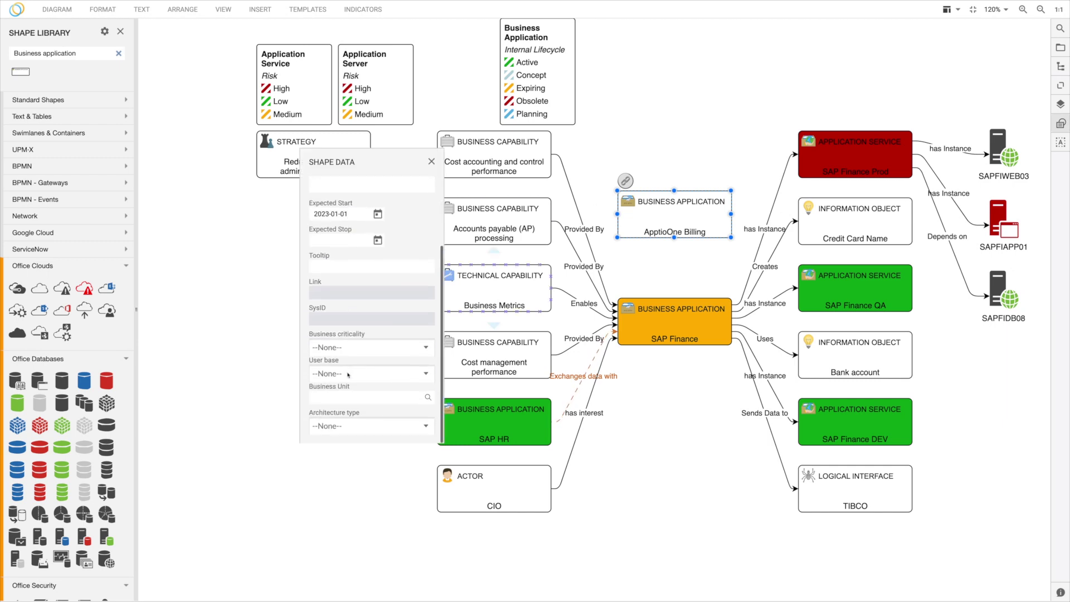
# Step: Set business criticality to High and architecture to Web Based, and start a connector to SAP Finance
pyautogui.click(368, 346)
pyautogui.click(351, 374)
pyautogui.click(355, 432)
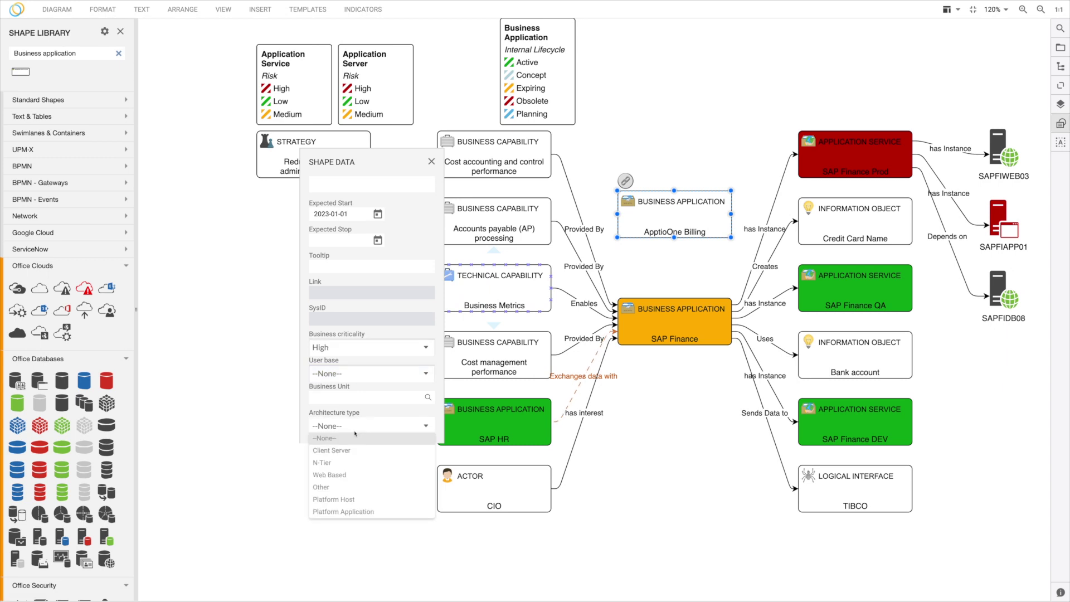
pyautogui.click(354, 479)
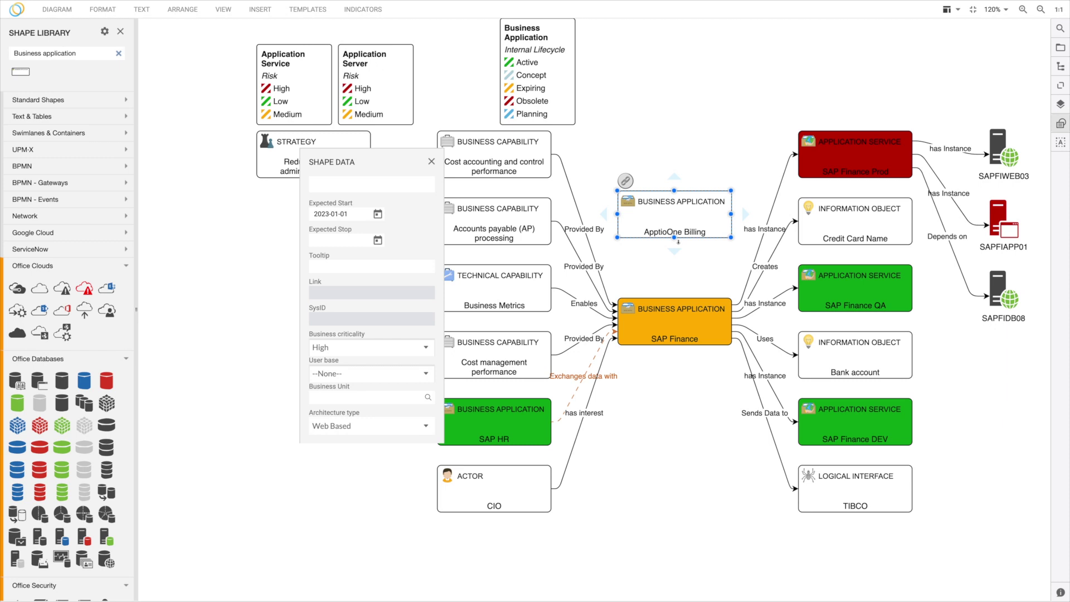
pyautogui.moveTo(675, 251); pyautogui.dragTo(676, 310)
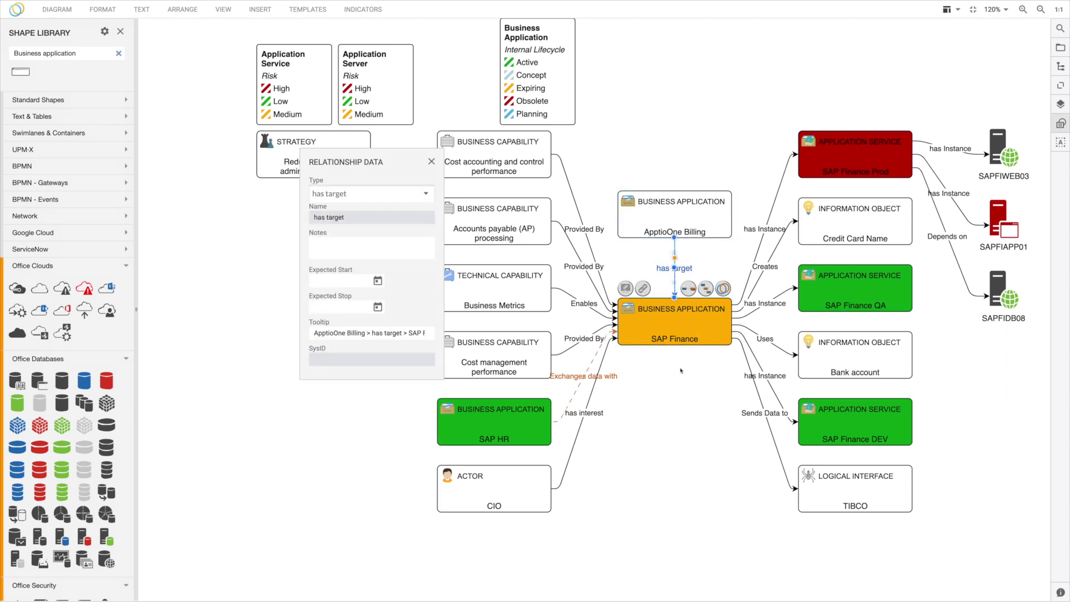
# Step: Show ApptioOne Billing and its has target link under Future Elements and Future Relationships in Diagram Content
pyautogui.click(779, 250)
pyautogui.click(1061, 66)
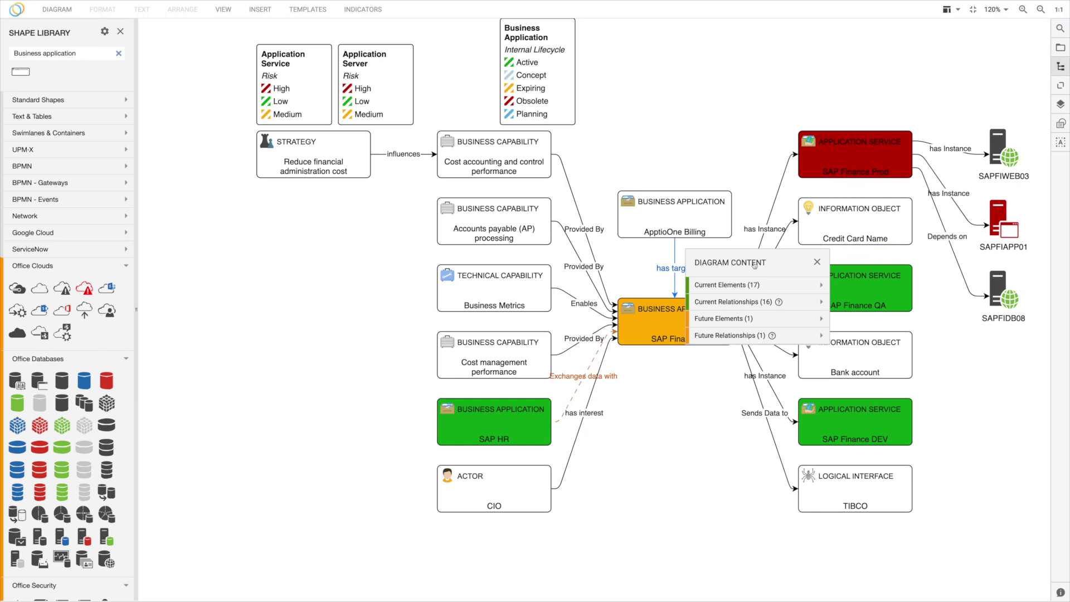
pyautogui.moveTo(751, 264); pyautogui.dragTo(777, 89)
pyautogui.click(774, 148)
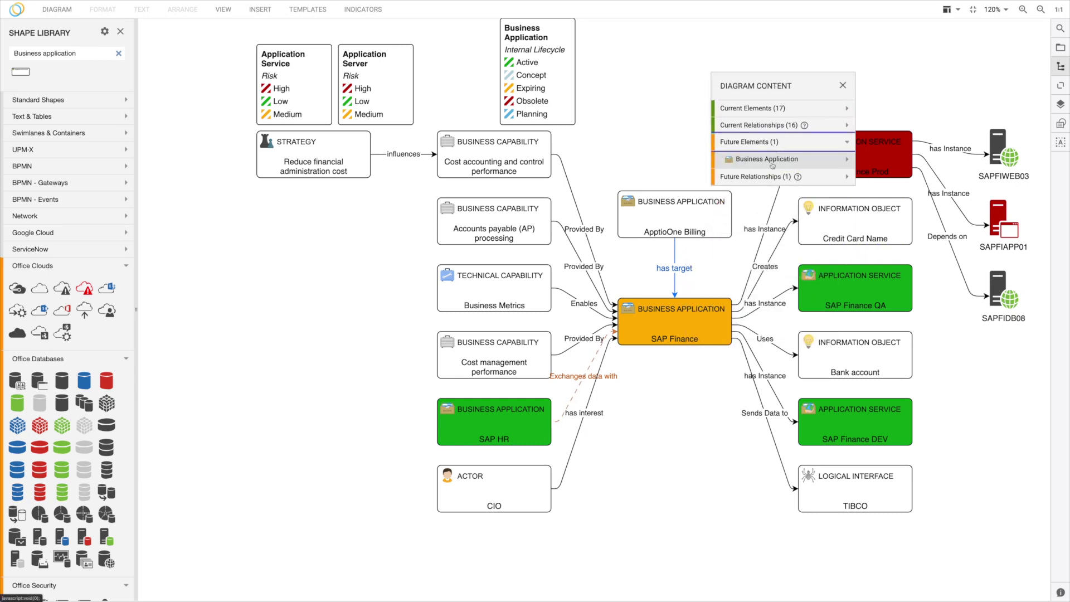
pyautogui.click(771, 176)
pyautogui.click(770, 165)
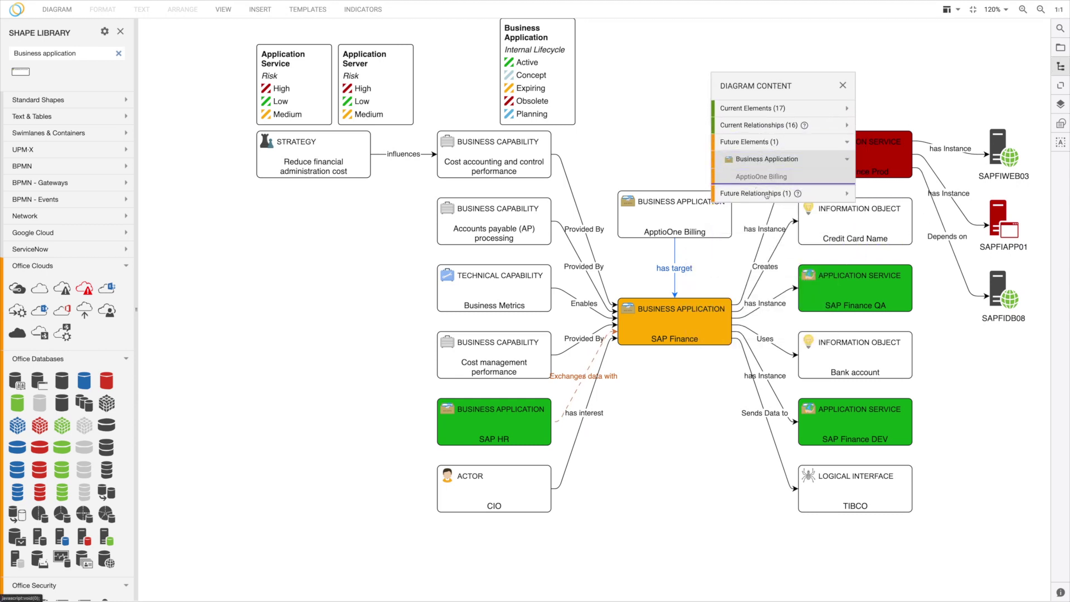
pyautogui.click(765, 213)
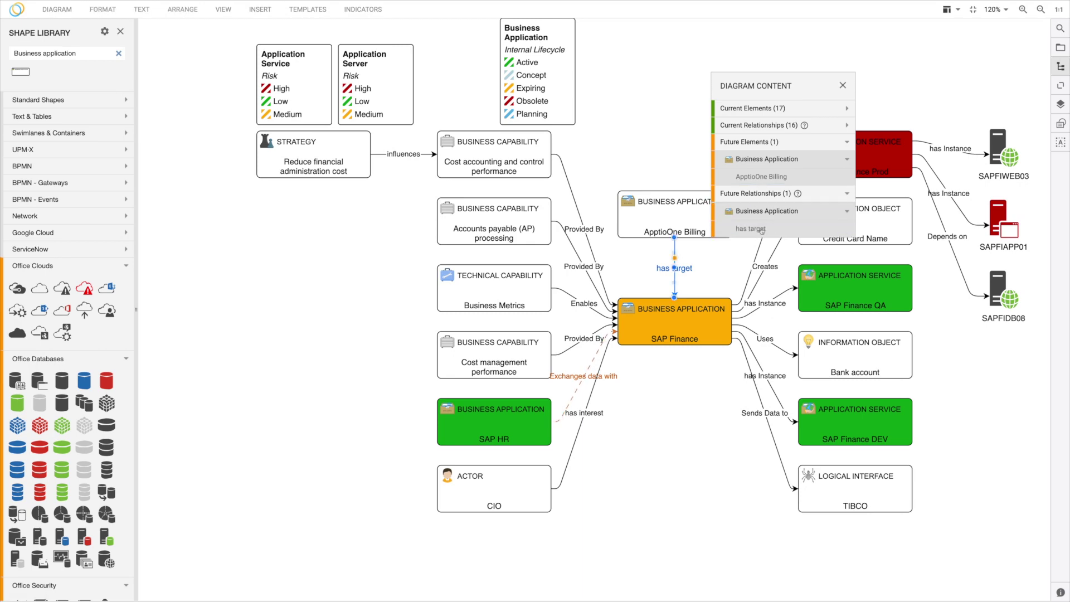
pyautogui.click(756, 179)
# Step: Save the diagram as 'SAP Finance replacement' and go to the diagram overview
pyautogui.hotkey('ctrl', 's')
pyautogui.write('SAP')
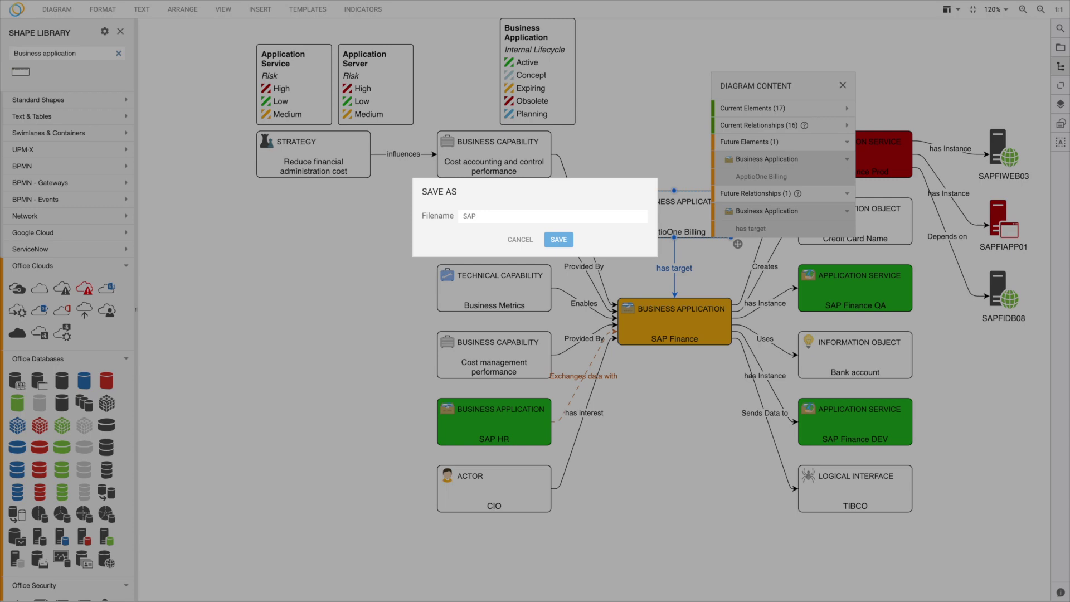
pyautogui.write(' Finance rep')
pyautogui.write('lacement')
pyautogui.press('Return')
pyautogui.click(57, 9)
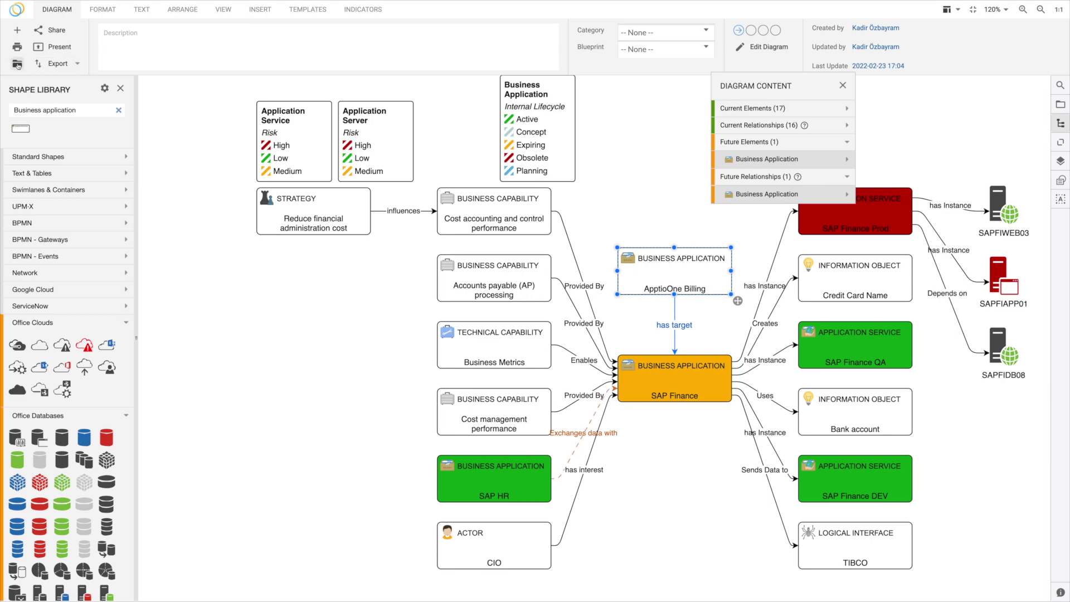
pyautogui.click(17, 63)
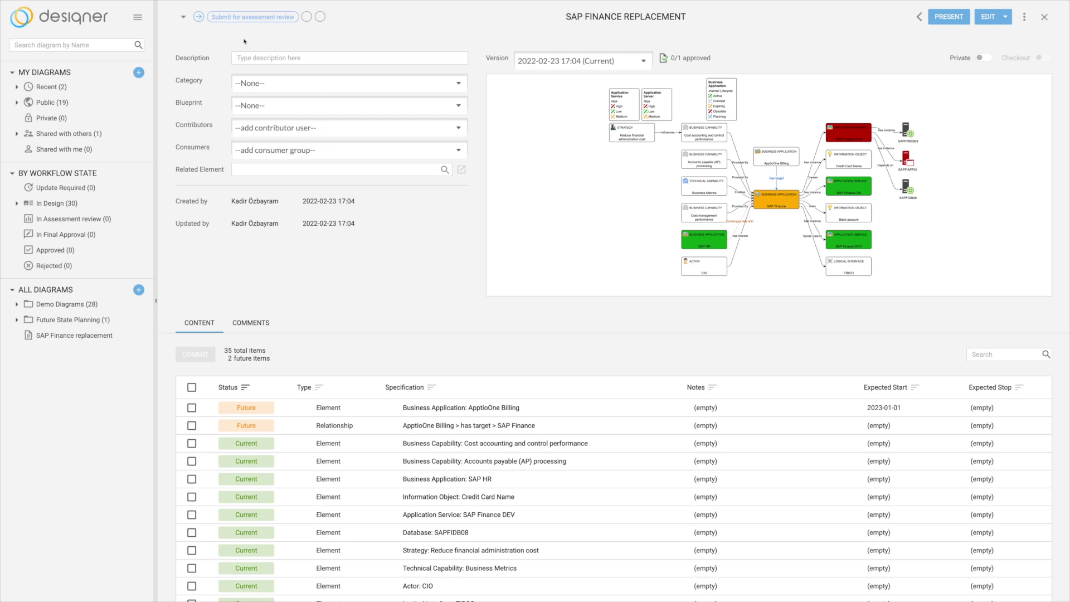
# Step: Submit the diagram for assessment review and final approval, then approve it
pyautogui.click(239, 17)
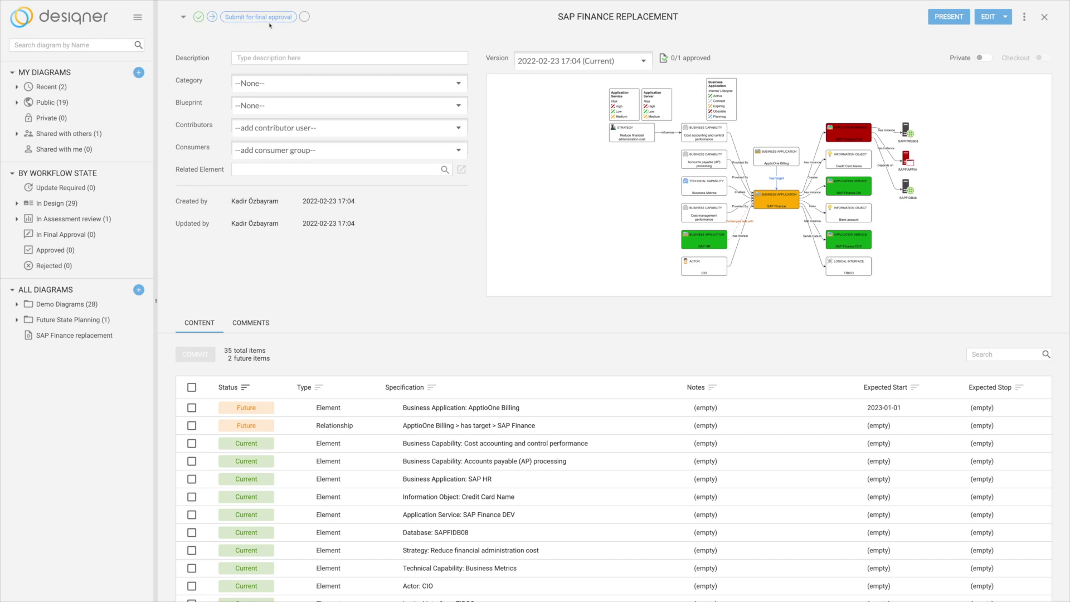
pyautogui.click(261, 18)
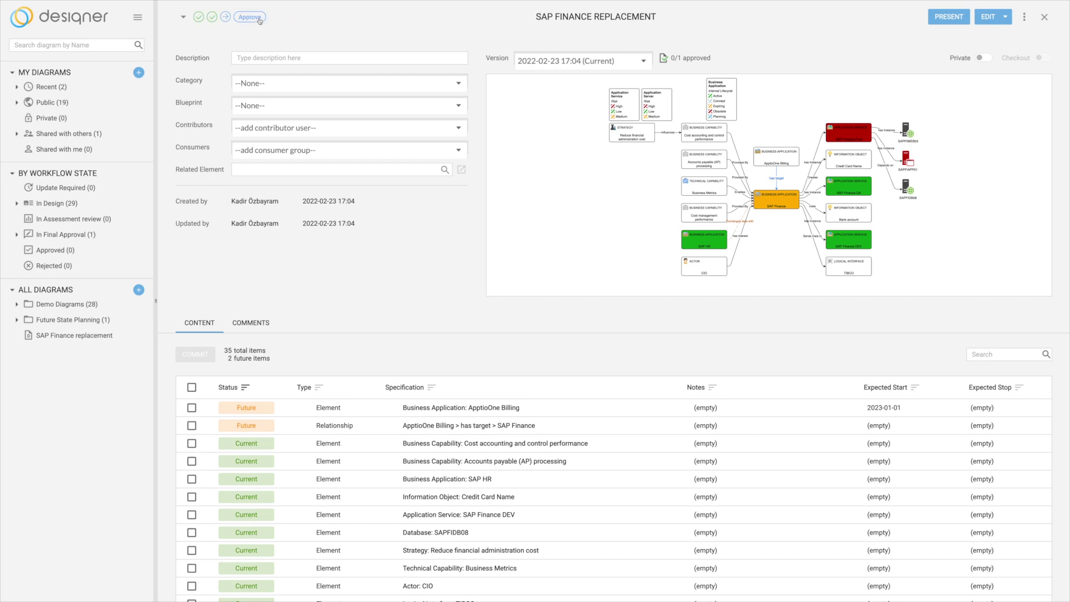
pyautogui.click(247, 19)
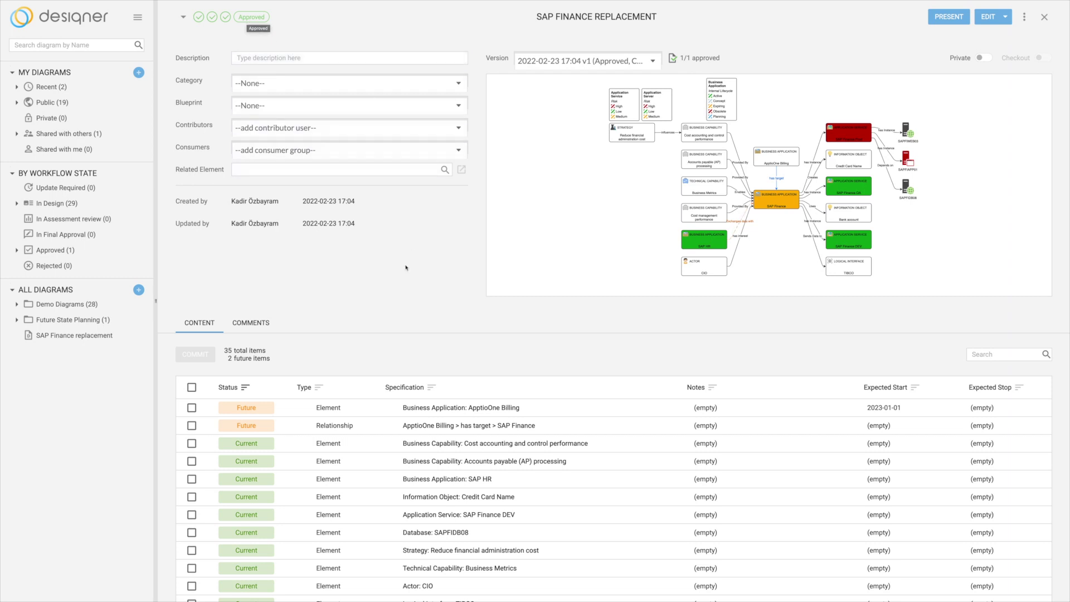
# Step: Commit the two future items, ApptioOne Billing and its has target link, and reopen the editor
pyautogui.click(191, 387)
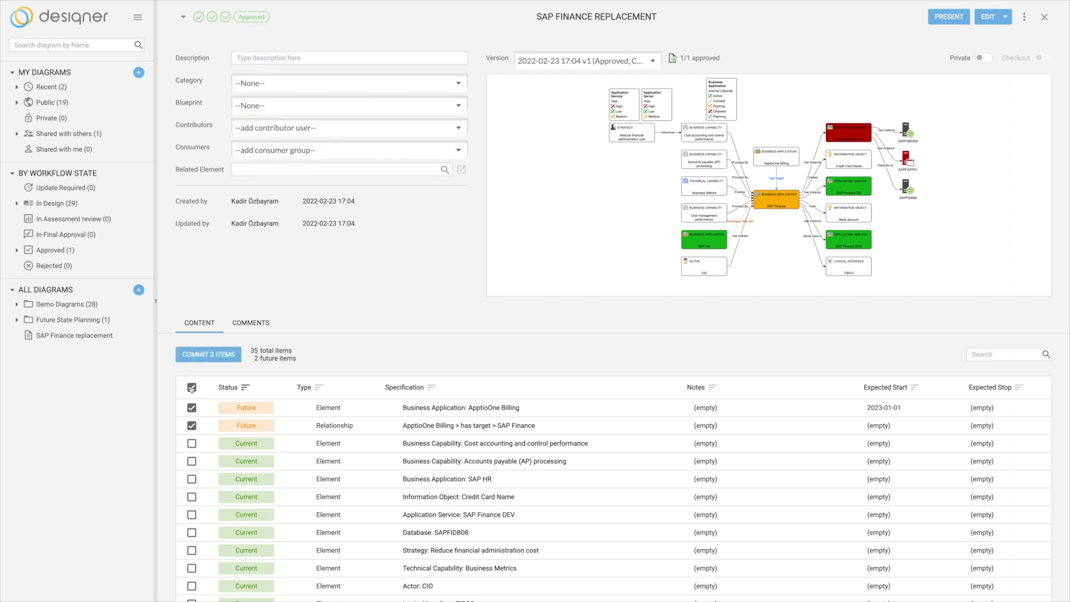
pyautogui.click(212, 355)
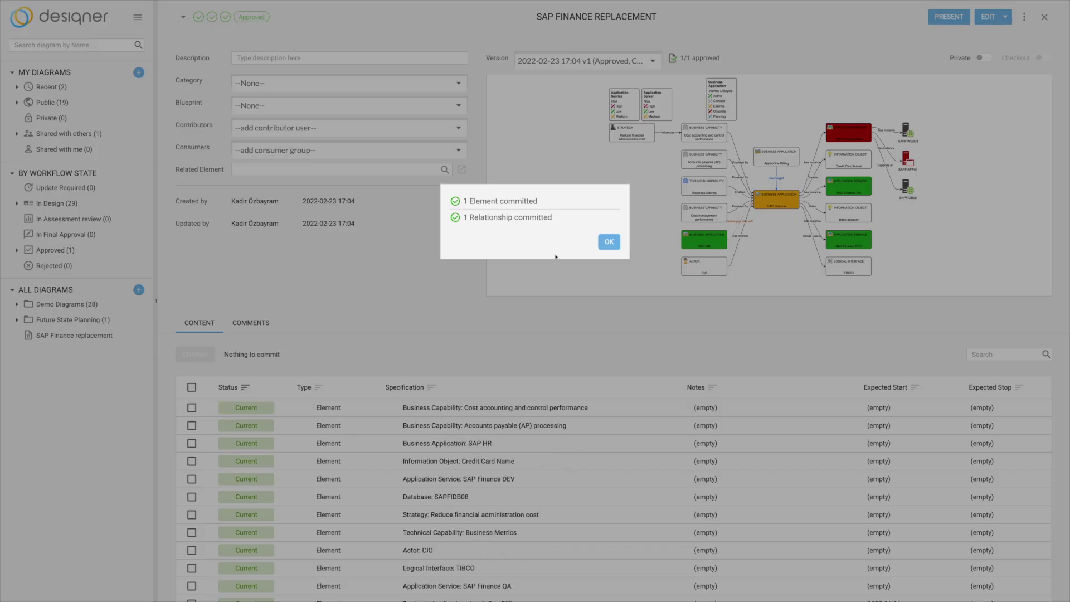
pyautogui.click(609, 242)
pyautogui.click(989, 22)
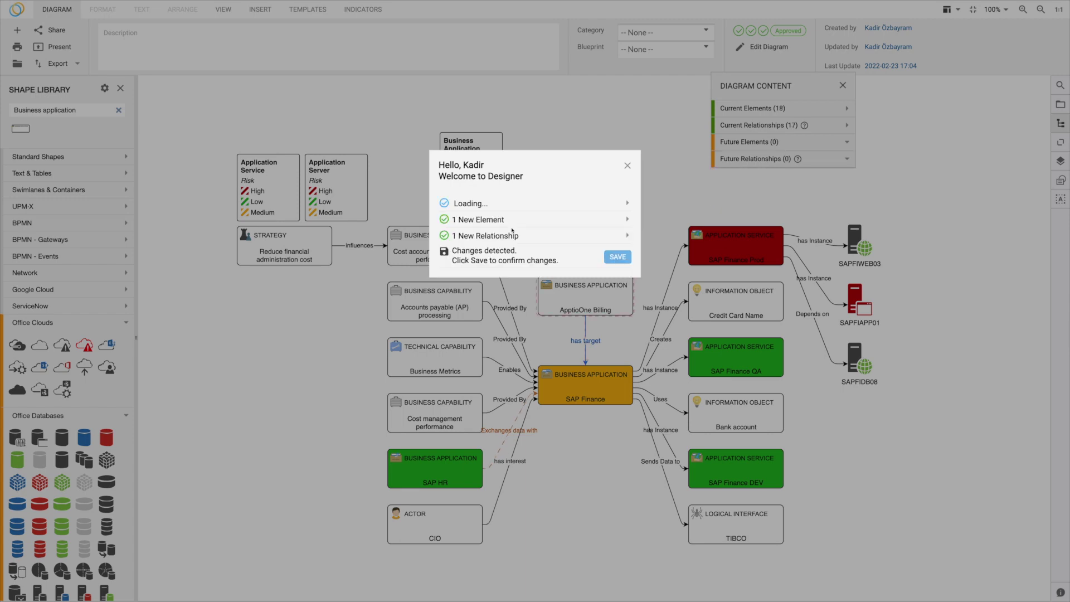
# Step: Expand the 1 New Element summary and jump to the ApptioOne Billing element
pyautogui.click(515, 220)
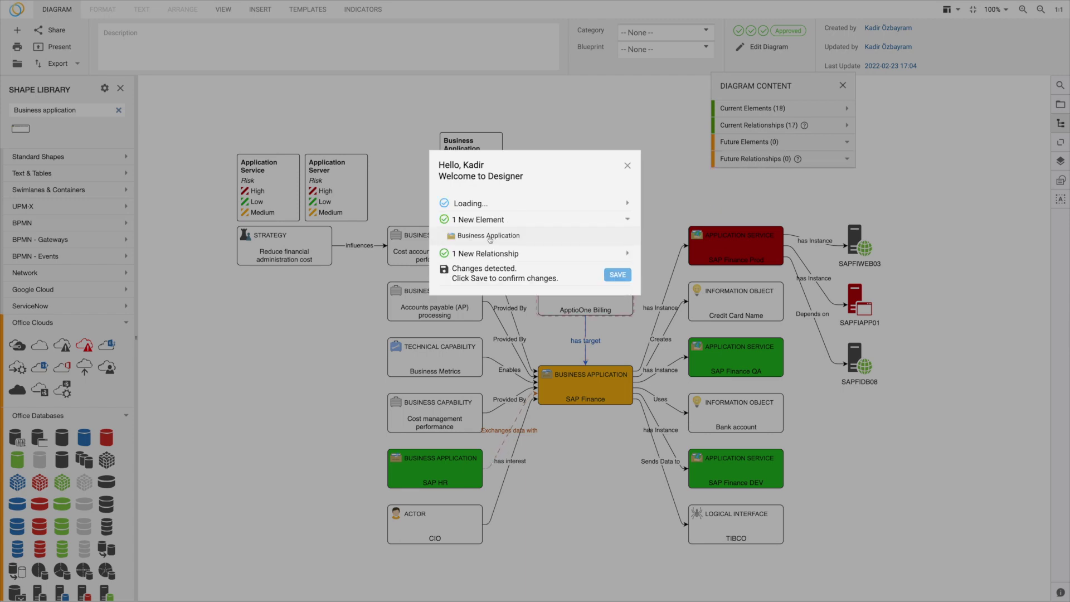
pyautogui.click(489, 238)
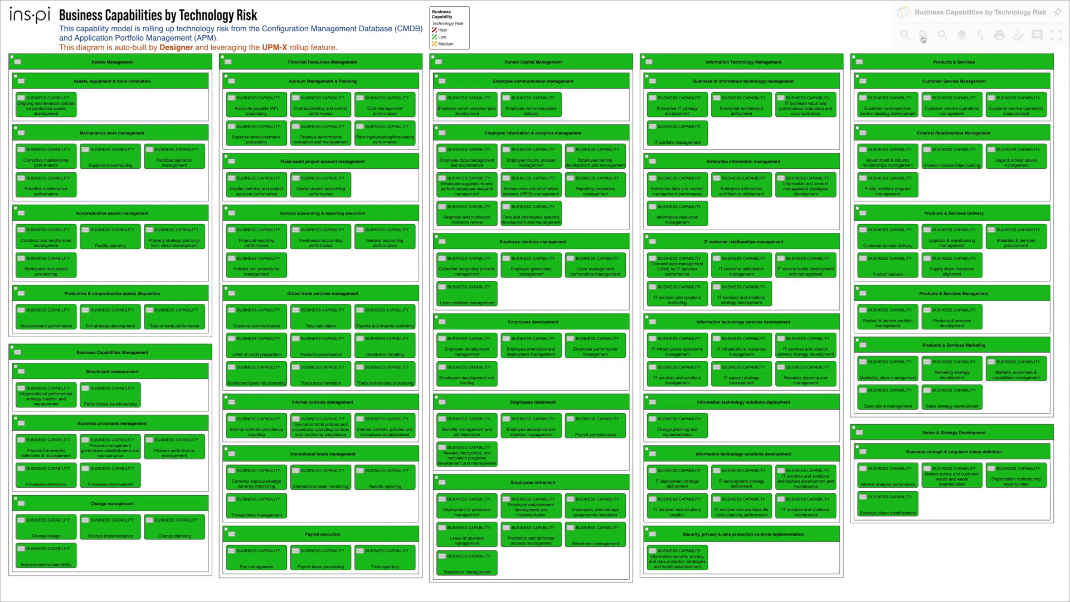
# Step: Zoom into the technology risk capability map to show Financial Resources Management all green
pyautogui.click(922, 37)
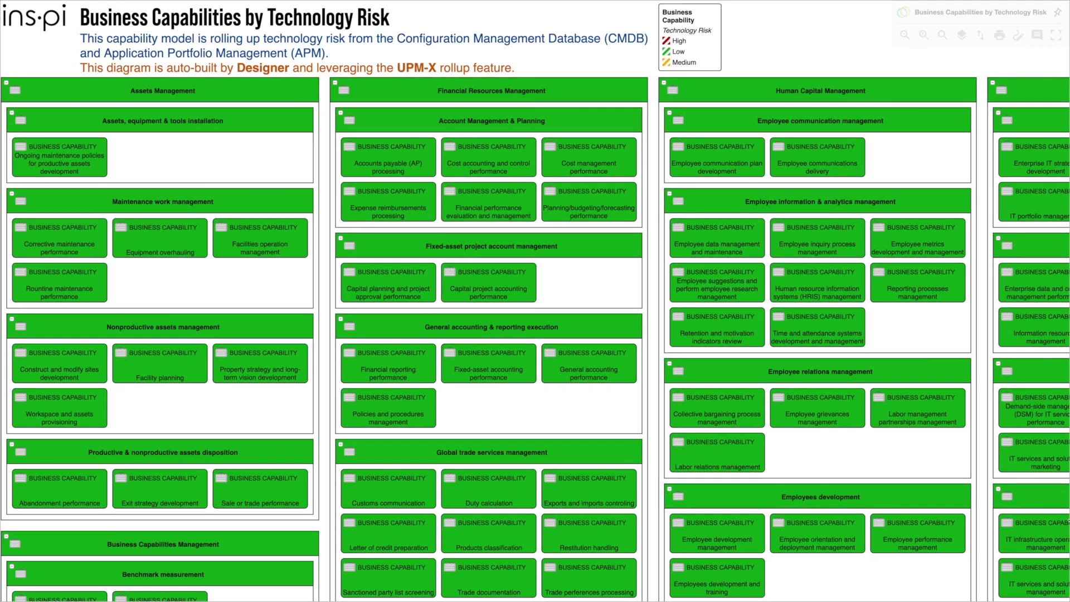